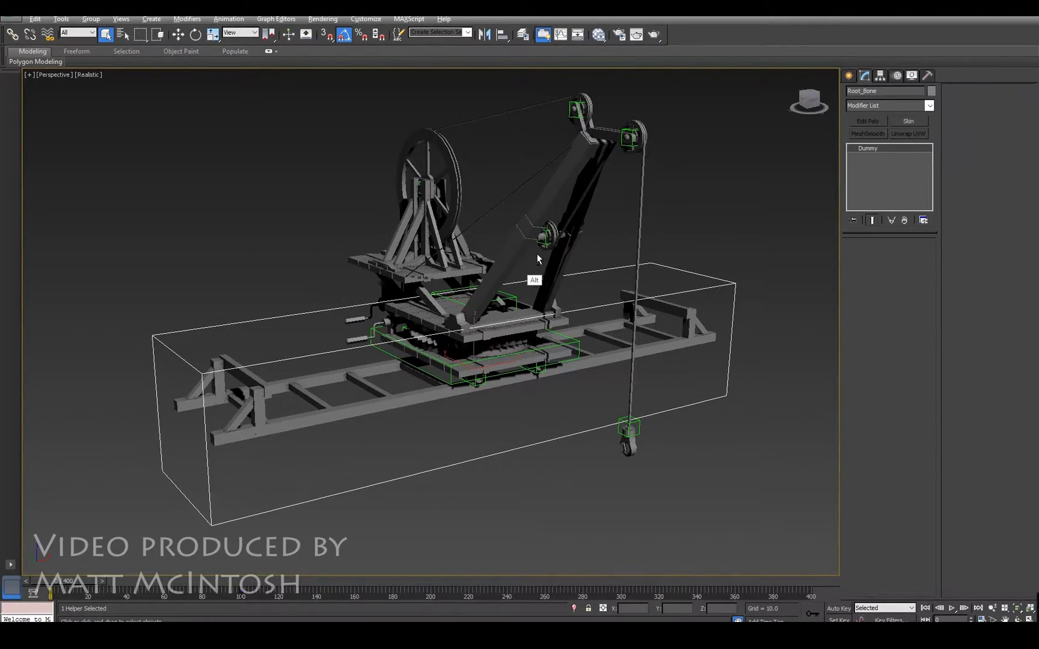
- Play through the crane animation from about frame 40 to frame 390 while orbiting the view
middle_click_drag(537, 259, 249, 426, "alt")
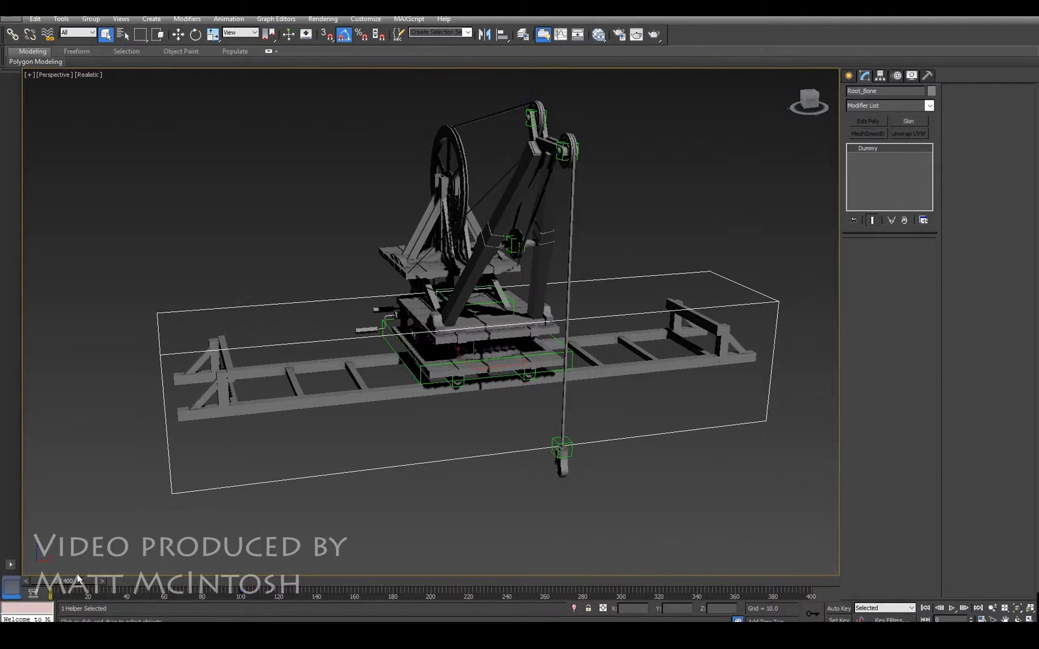
left_click_drag(76, 582, 293, 582)
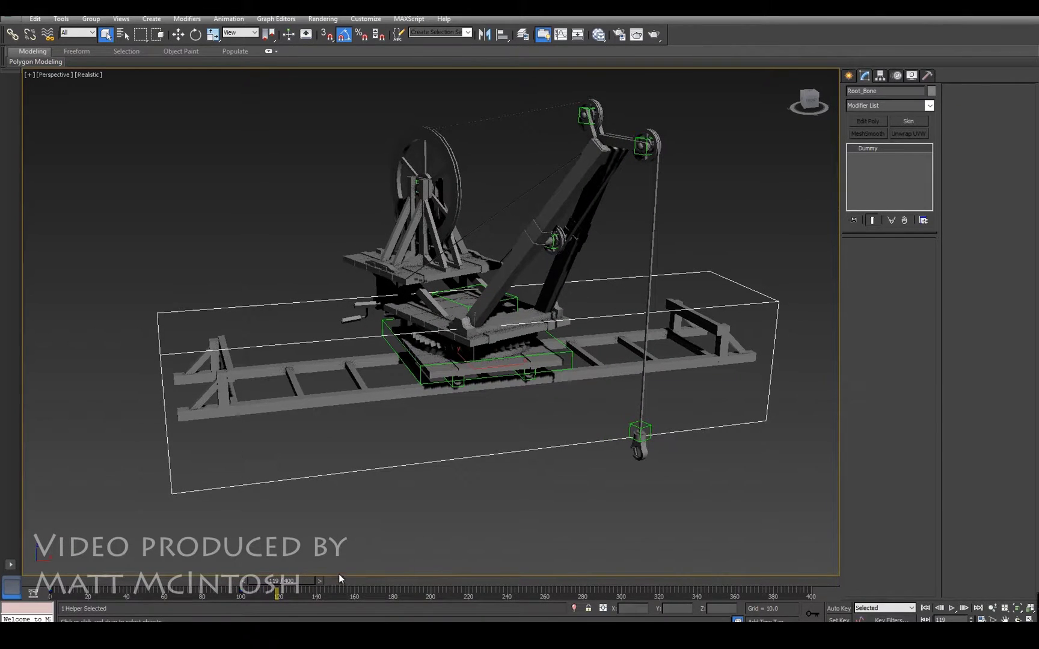
left_click_drag(301, 579, 783, 571)
key("q")
middle_click_drag(511, 399, 526, 331, "alt")
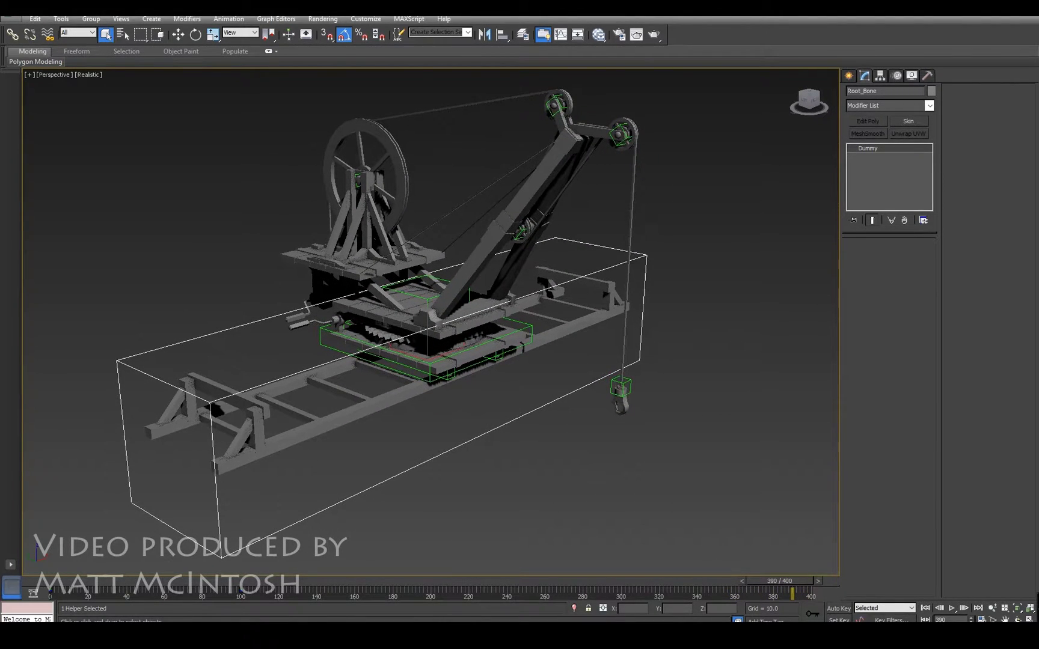
- Select the Train mesh and start an Export to open the FBX save dialog
left_click(10, 18)
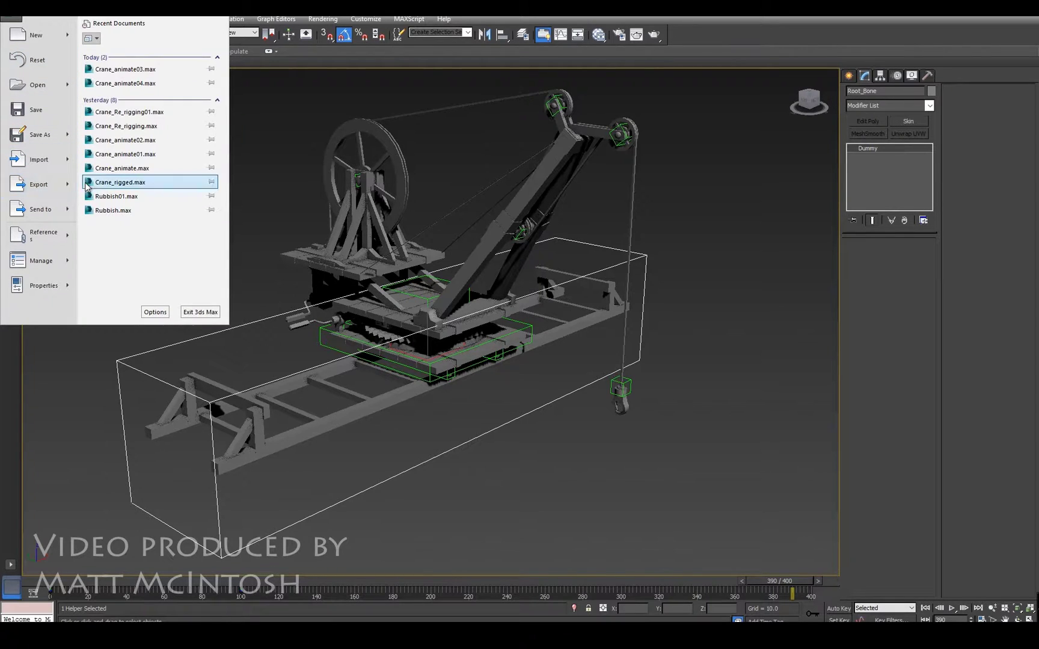
left_click(383, 137)
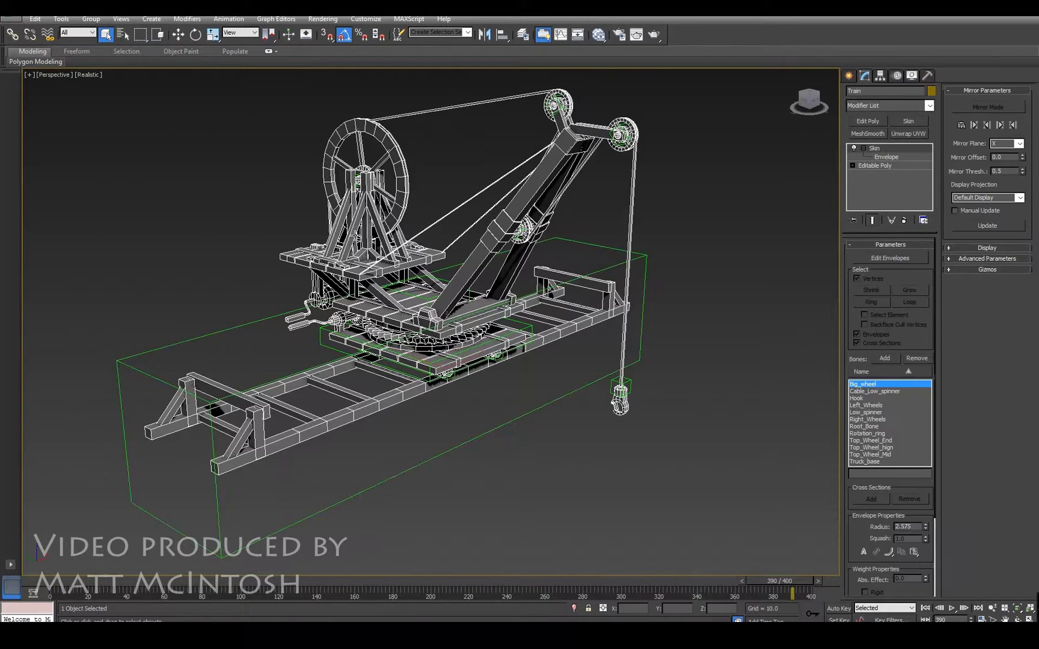
left_click(10, 18)
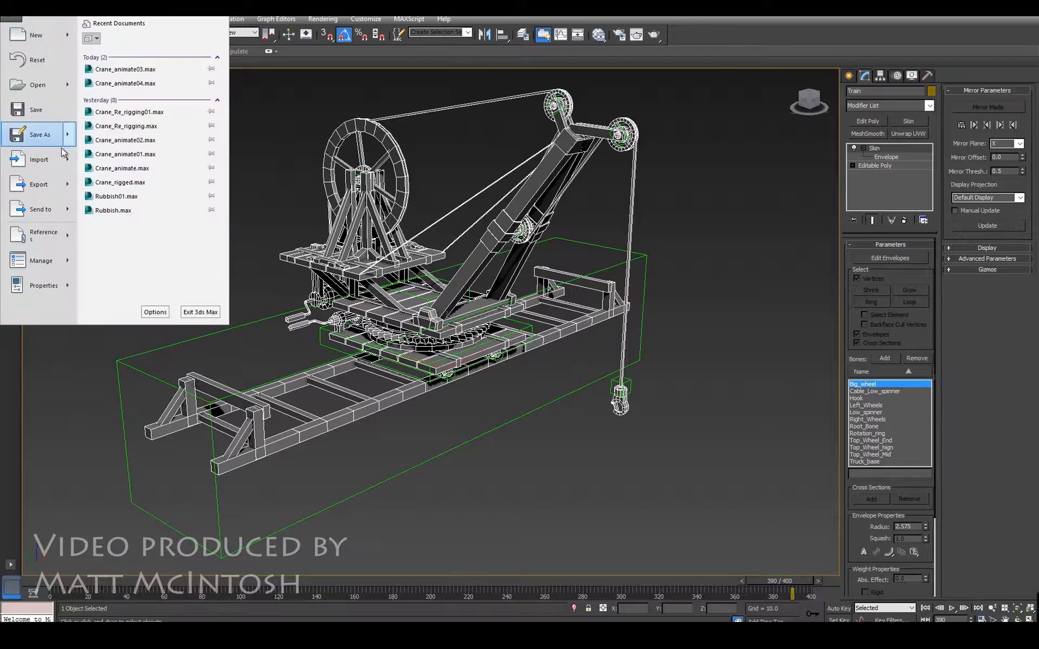
mouse_move(71, 191)
left_click(148, 83)
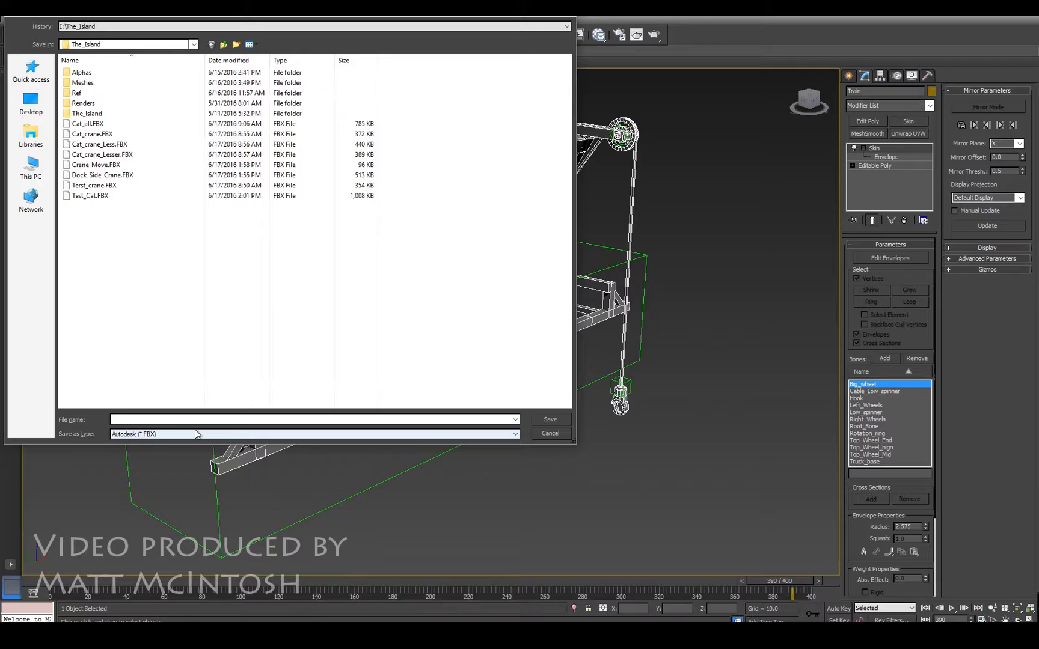
- Enter Rubbish_not_working as the export file name and confirm it
type("Rubbis")
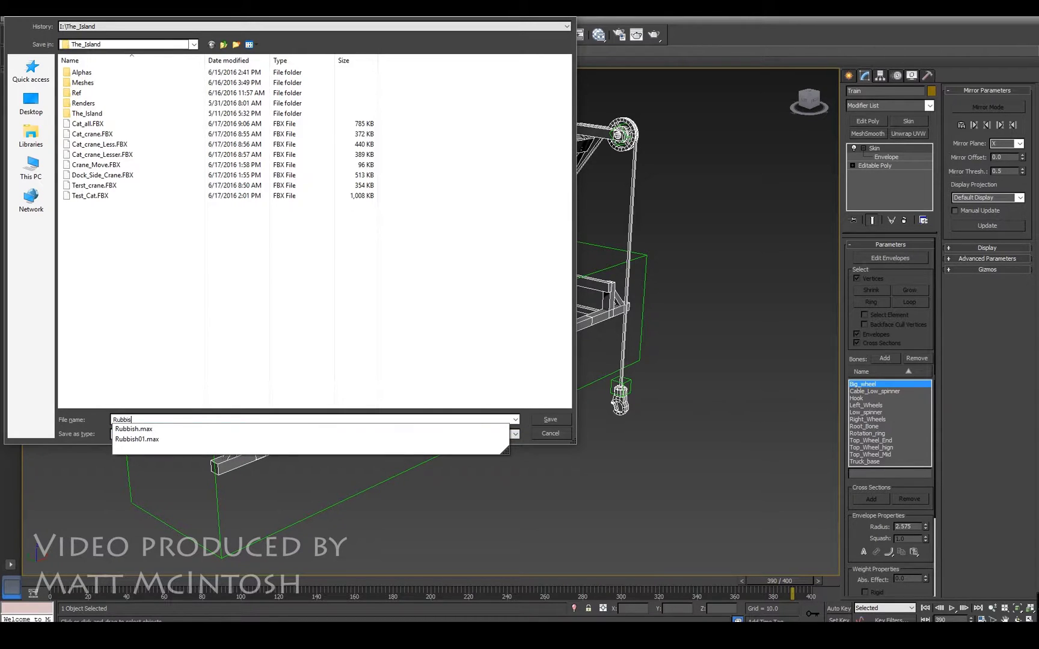
type("h_not_working")
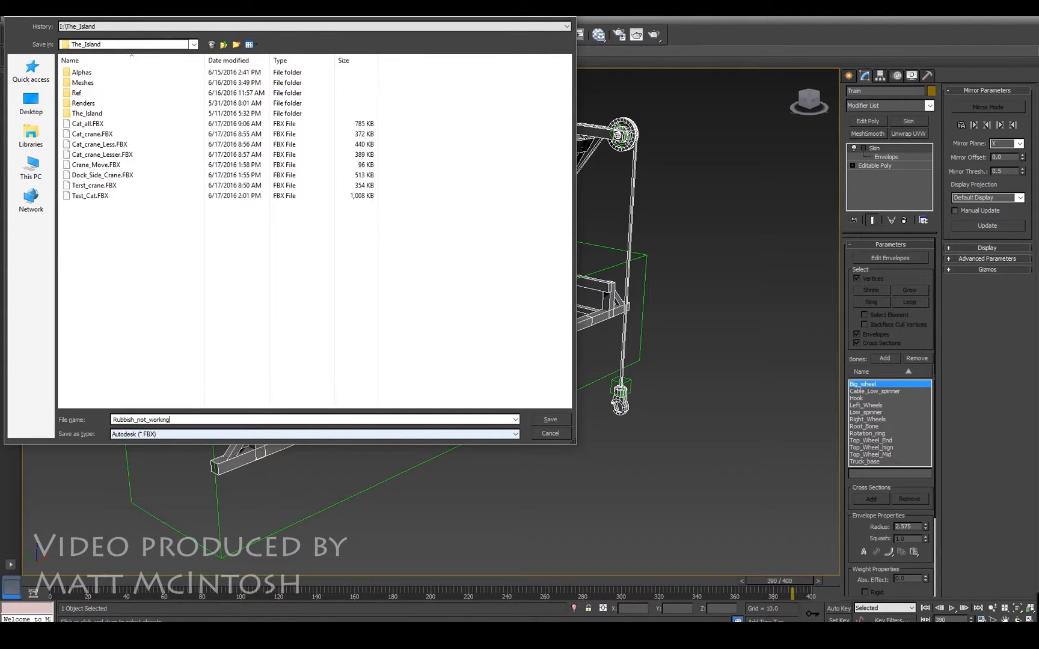
key("Return")
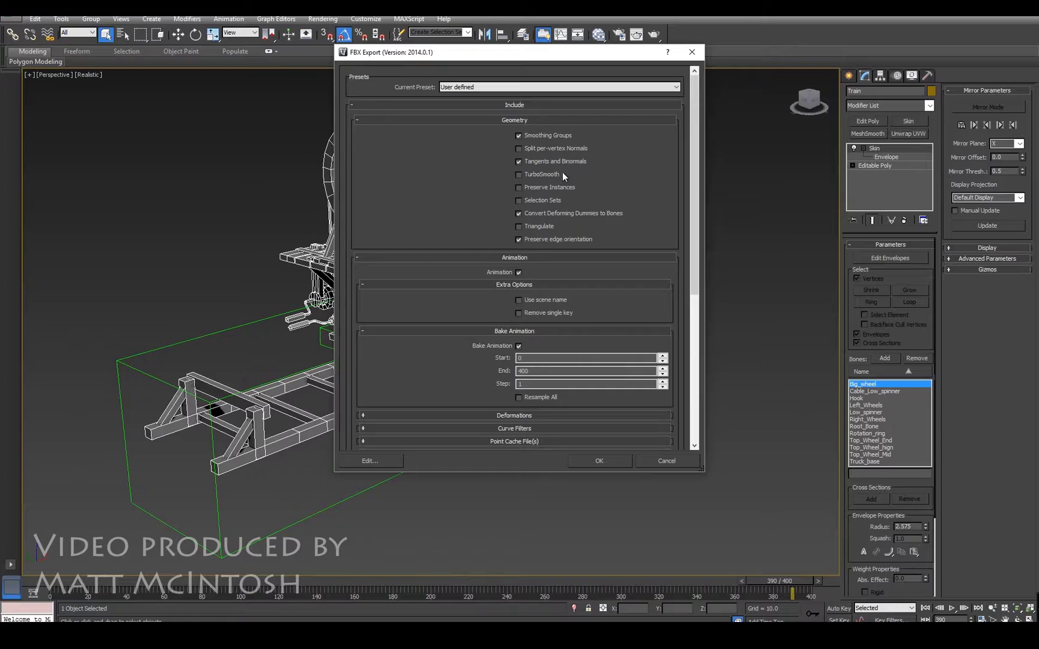
- Untick Bake Animation and Animation in FBX Export, then write the file
left_click(518, 346)
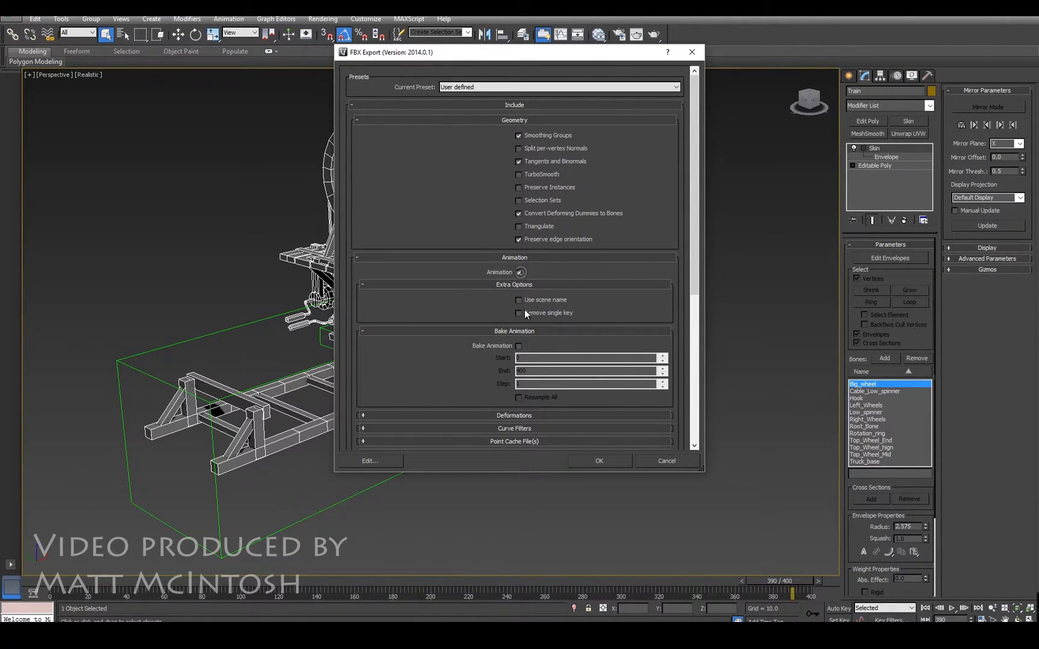
left_click(519, 273)
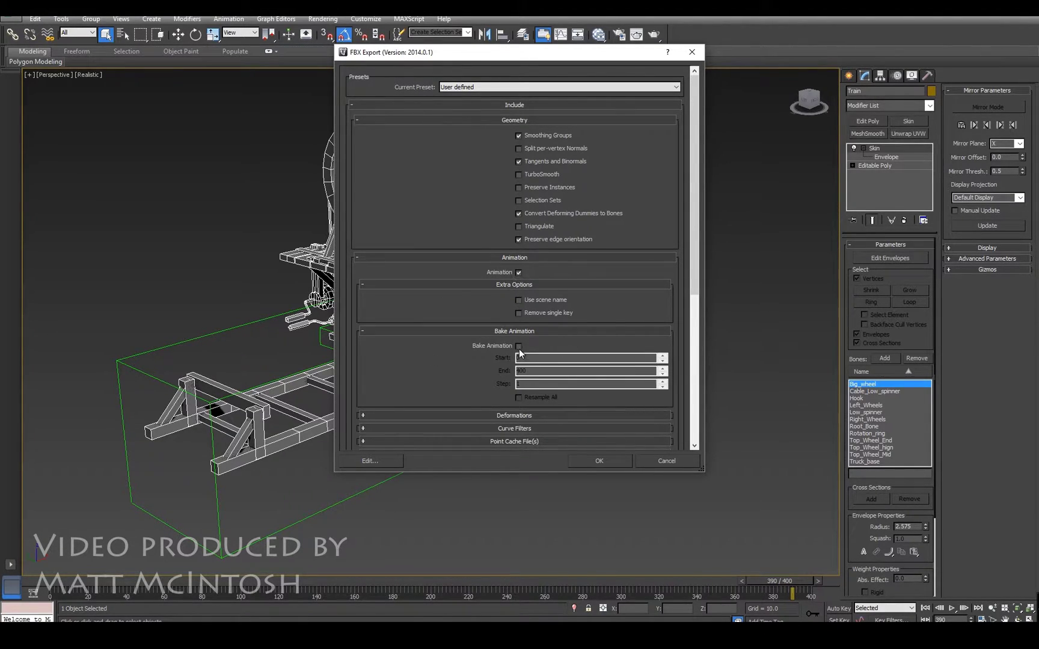
left_click(519, 273)
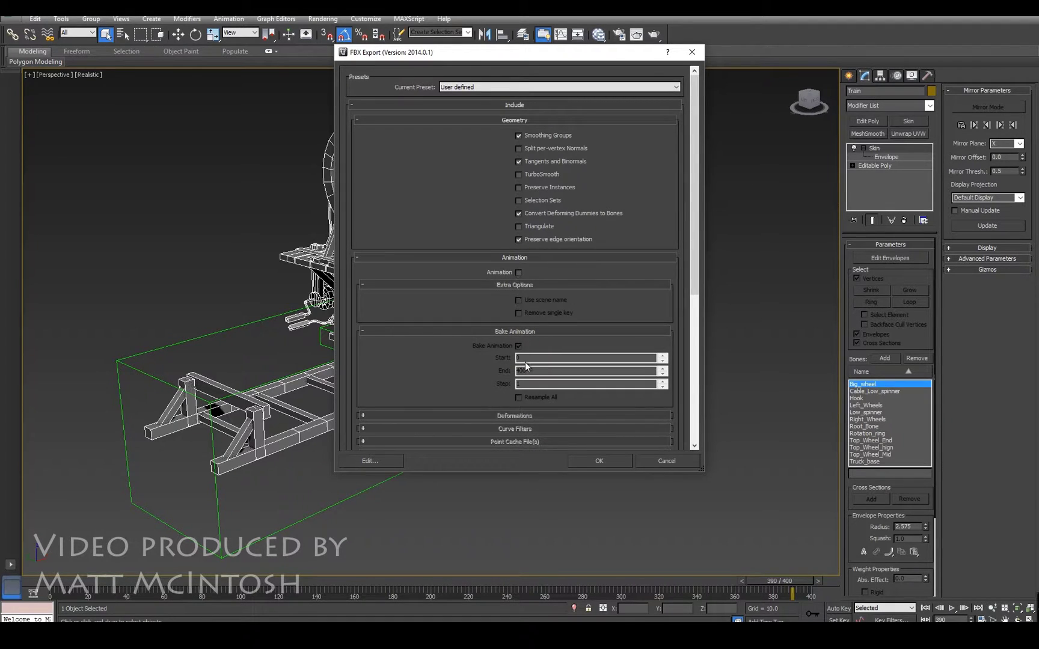
left_click(598, 461)
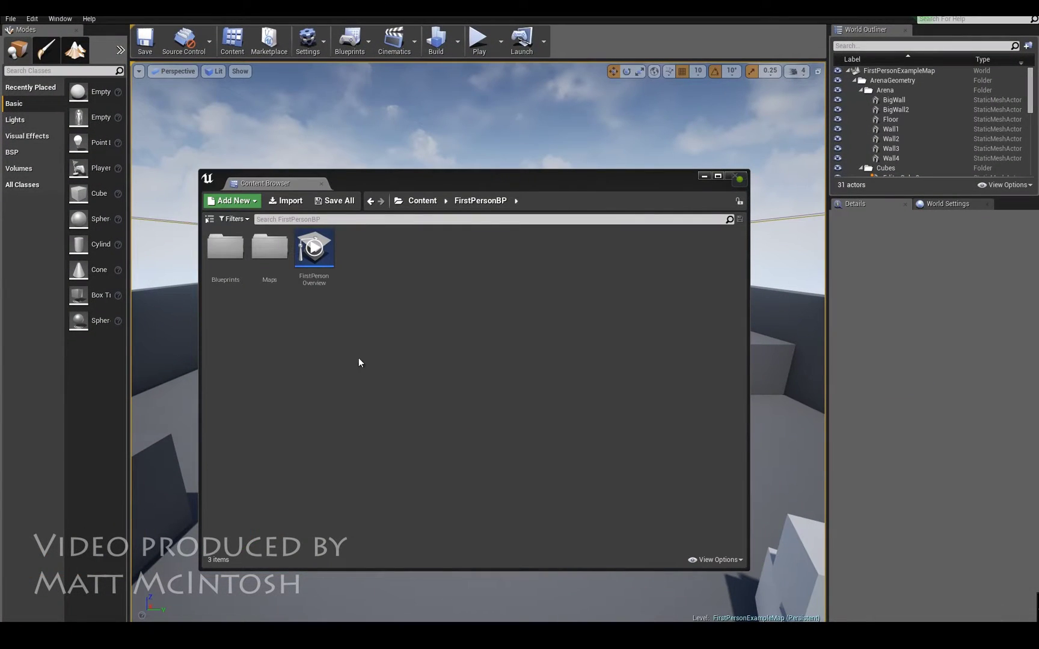
- Start an import and choose Rubbish_not_working.FBX from My Passport (I:) > The_Island
left_click(286, 201)
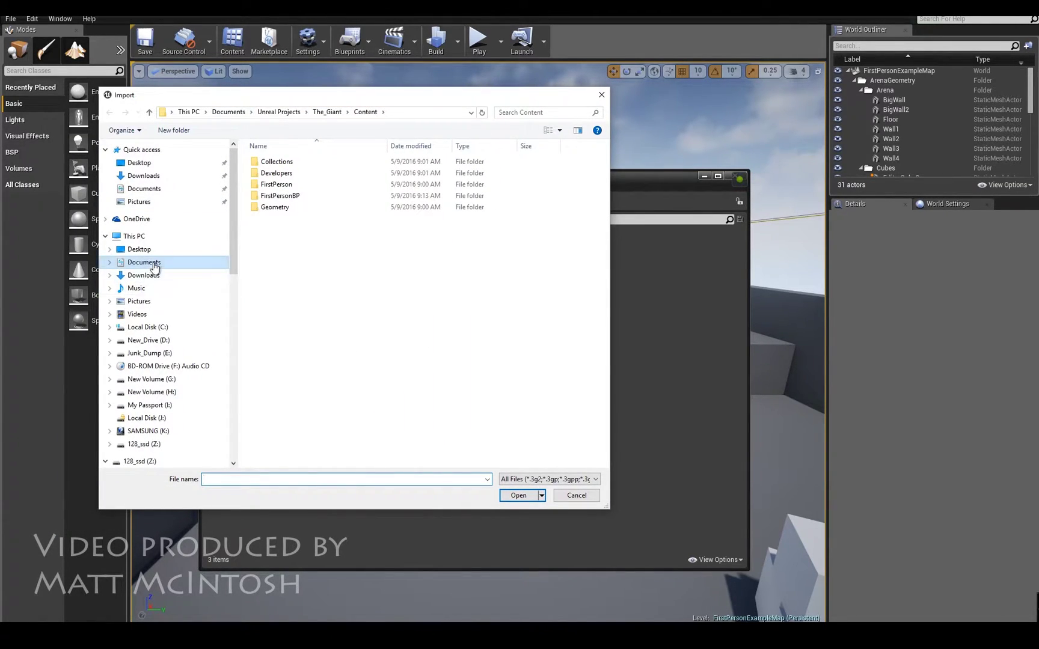
left_click(166, 407)
left_click_drag(604, 166, 623, 362)
left_click(288, 283)
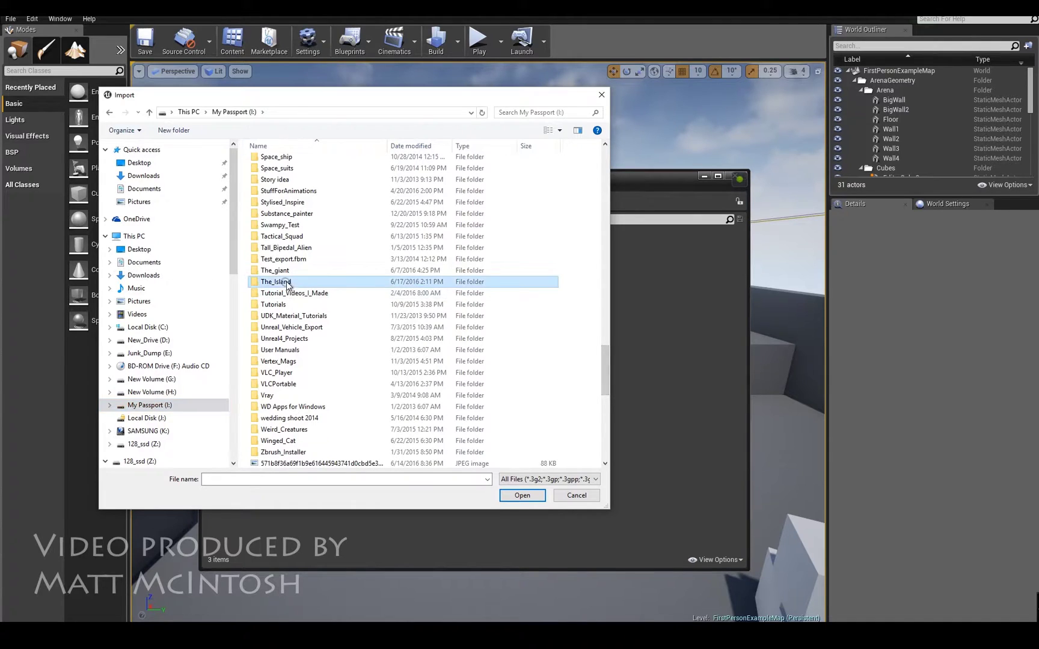
double_click(288, 284)
left_click(339, 163)
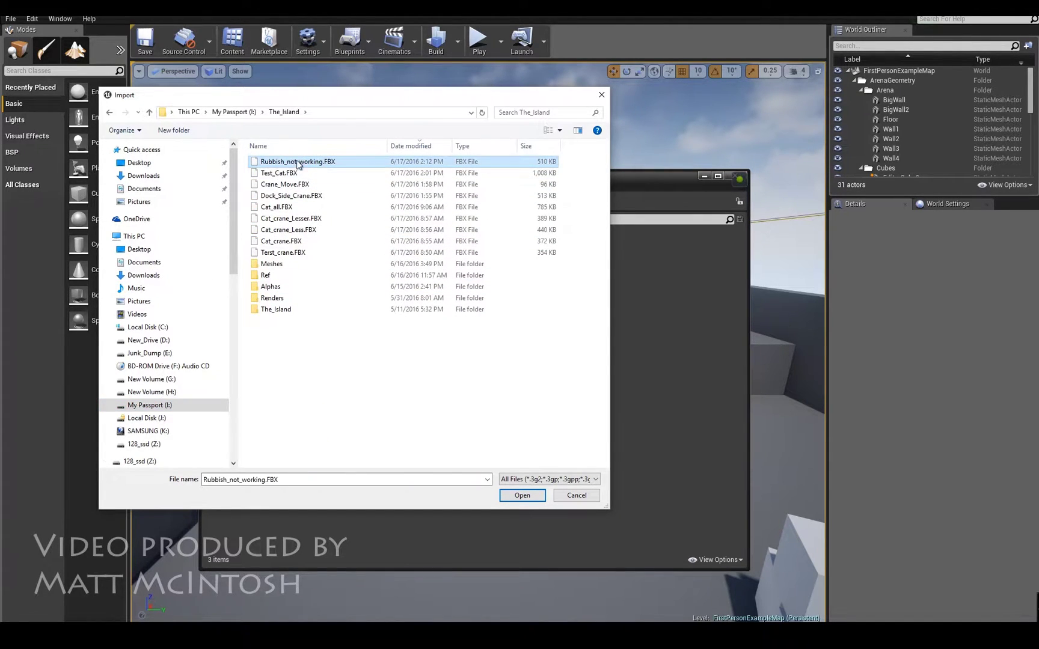
- Open Rubbish_not_working.FBX and run the import with Import Animations unticked
left_click(522, 496)
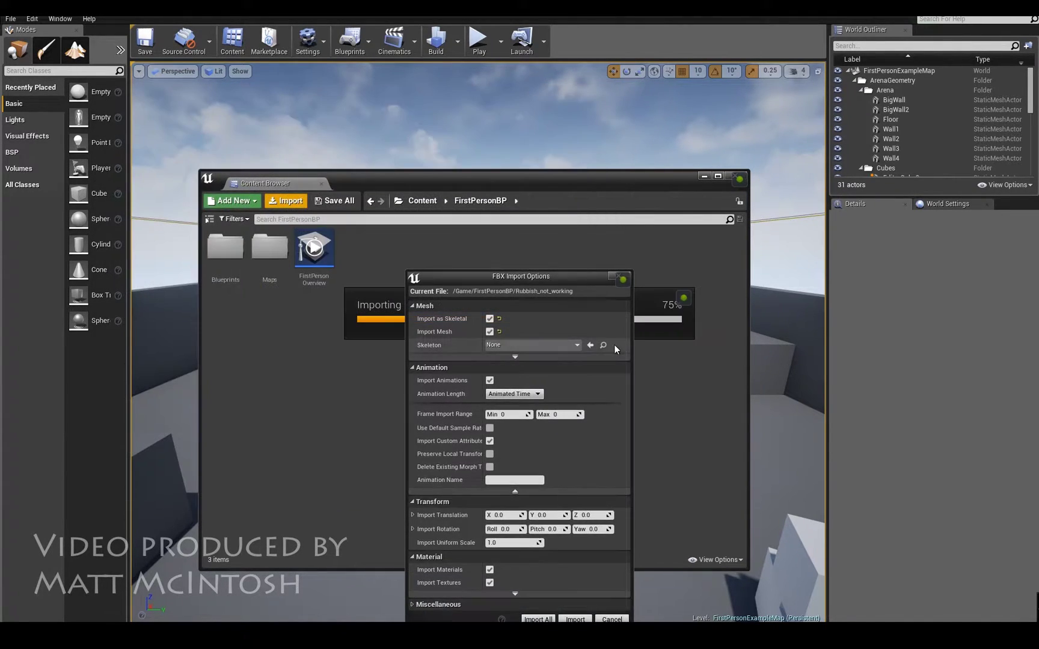
left_click_drag(508, 276, 503, 161)
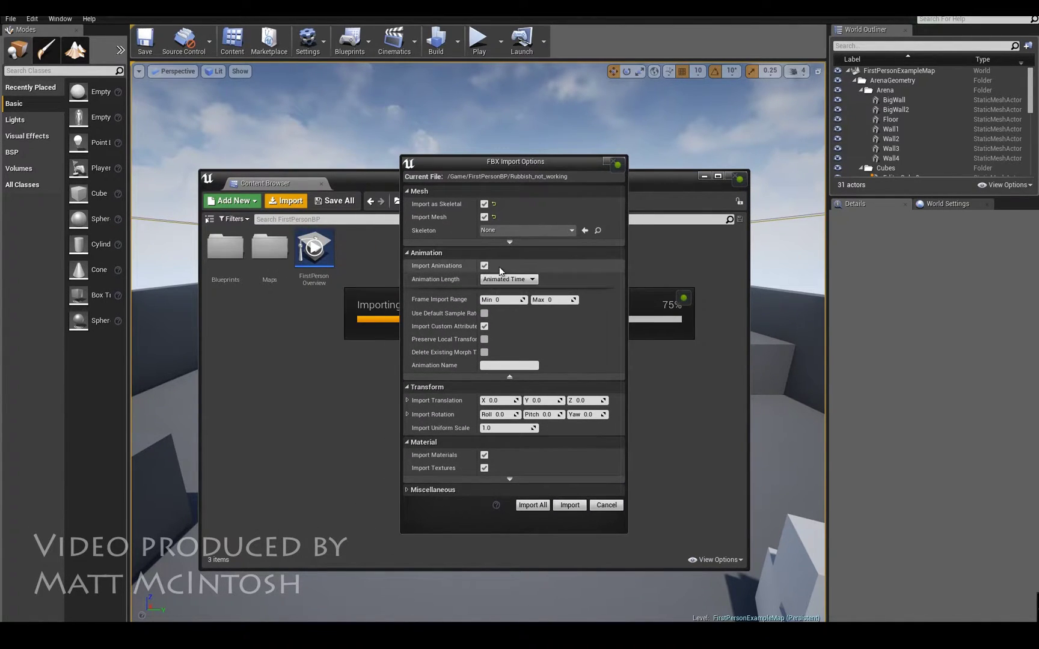
left_click(484, 266)
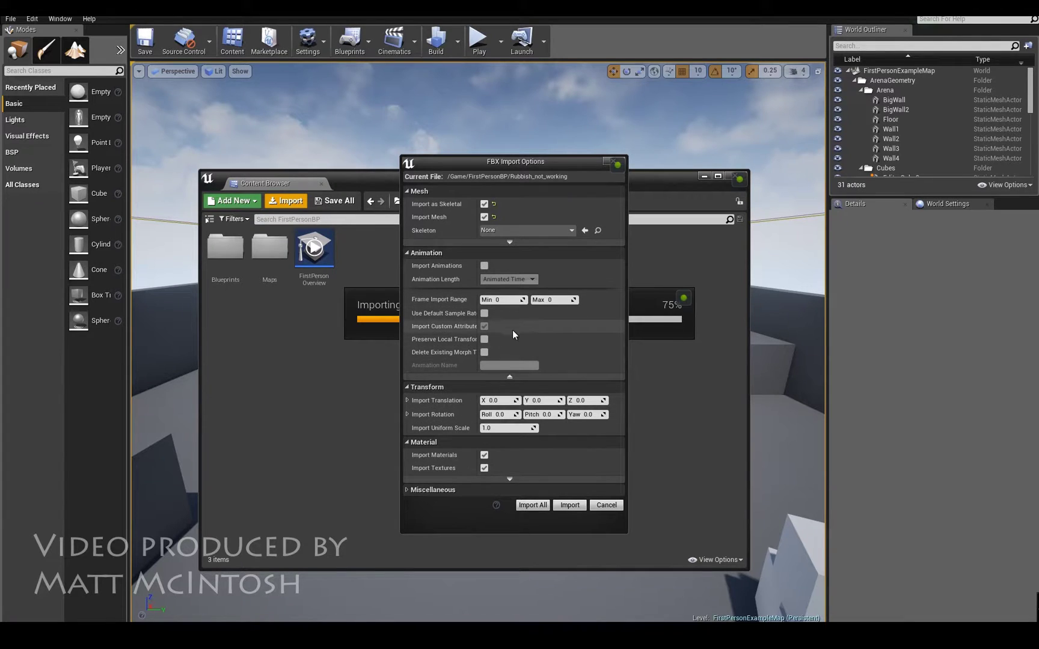
left_click(569, 505)
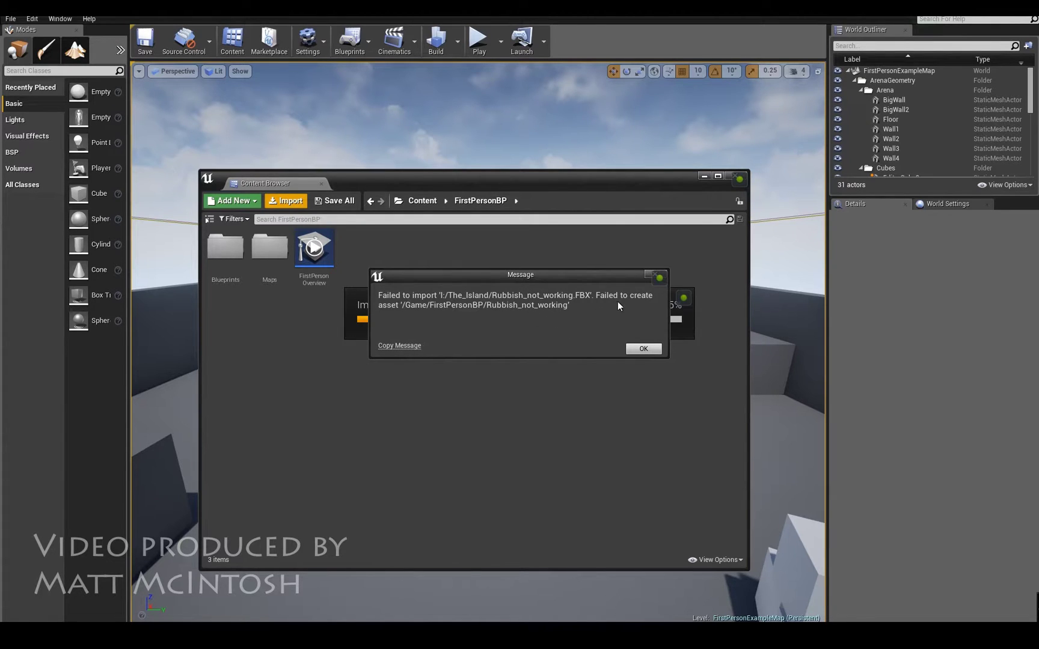
- Dismiss the import failure, close the Message Log and minimize the Content Browser
left_click(643, 348)
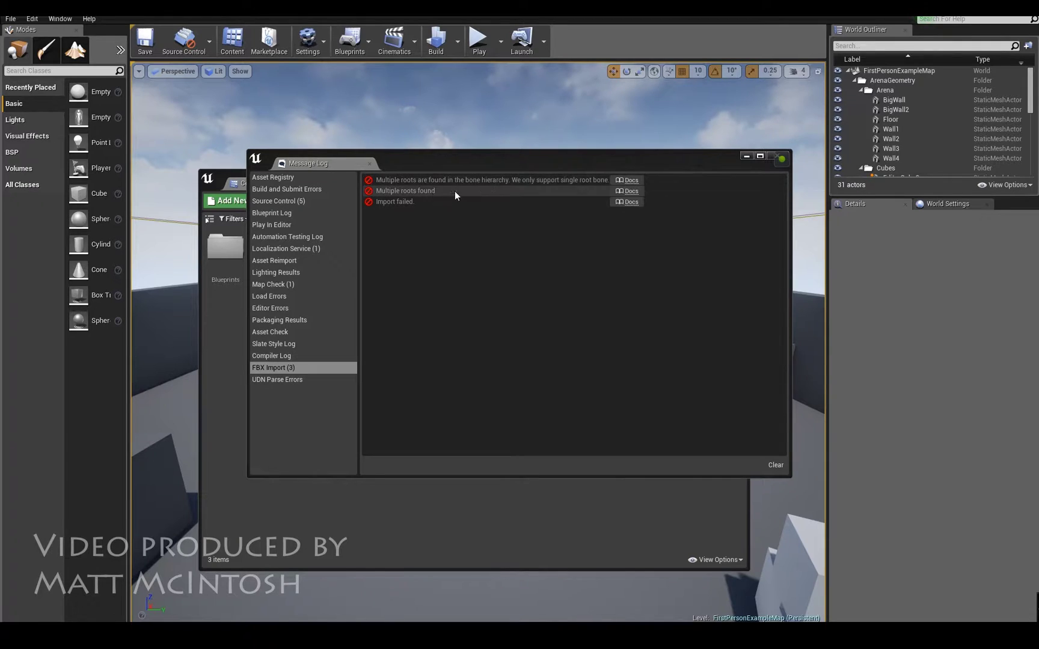
left_click(777, 158)
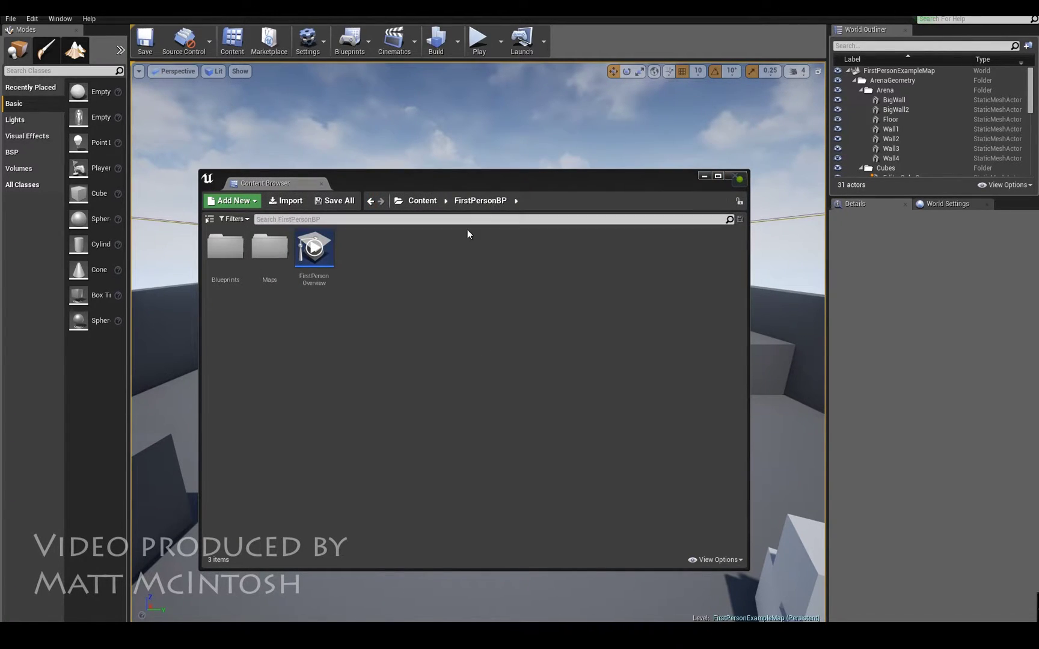
left_click(703, 178)
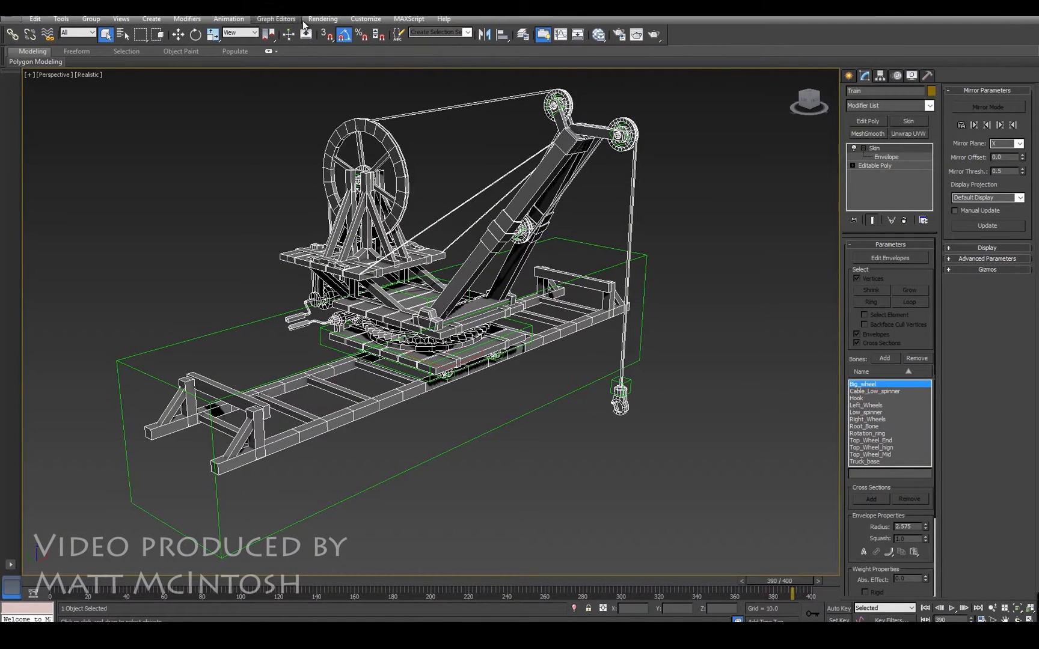
left_click(276, 18)
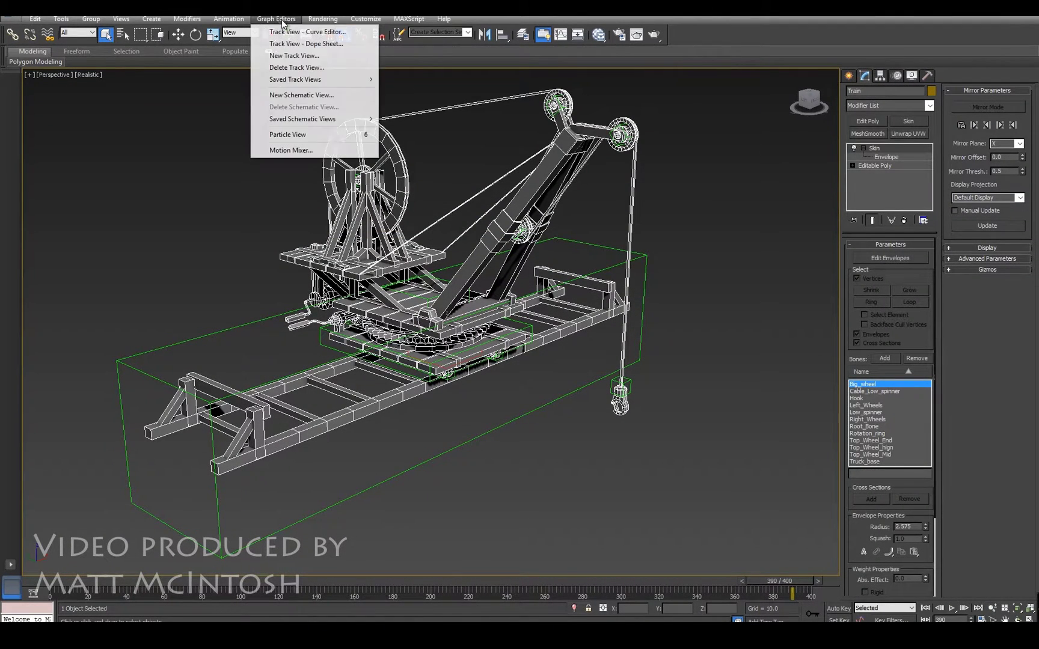
left_click(291, 96)
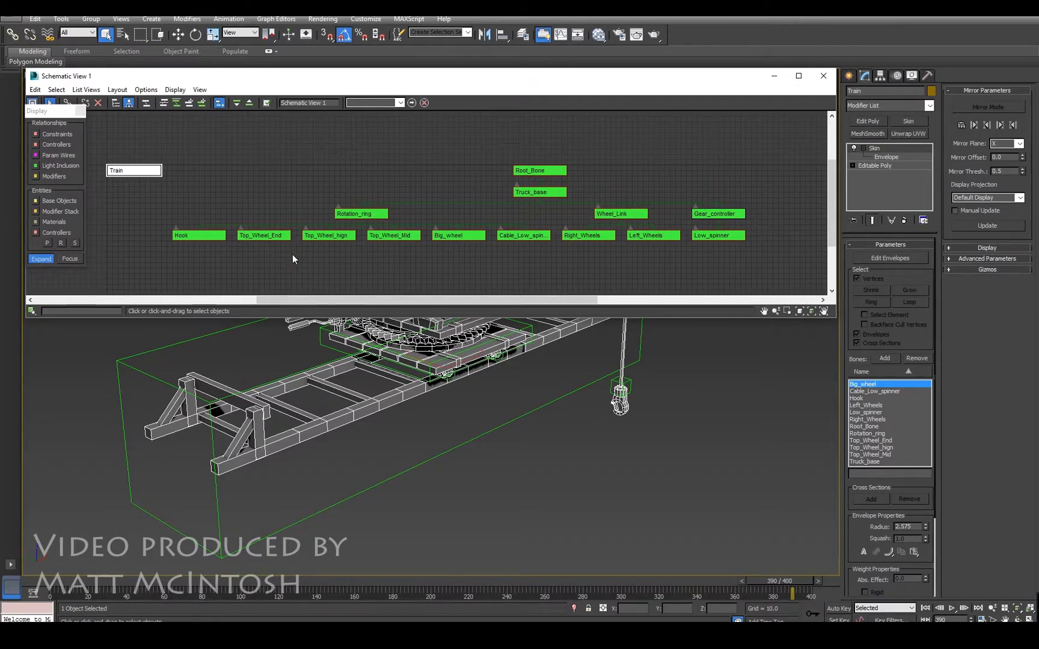
middle_click_drag(463, 356, 442, 369, "alt")
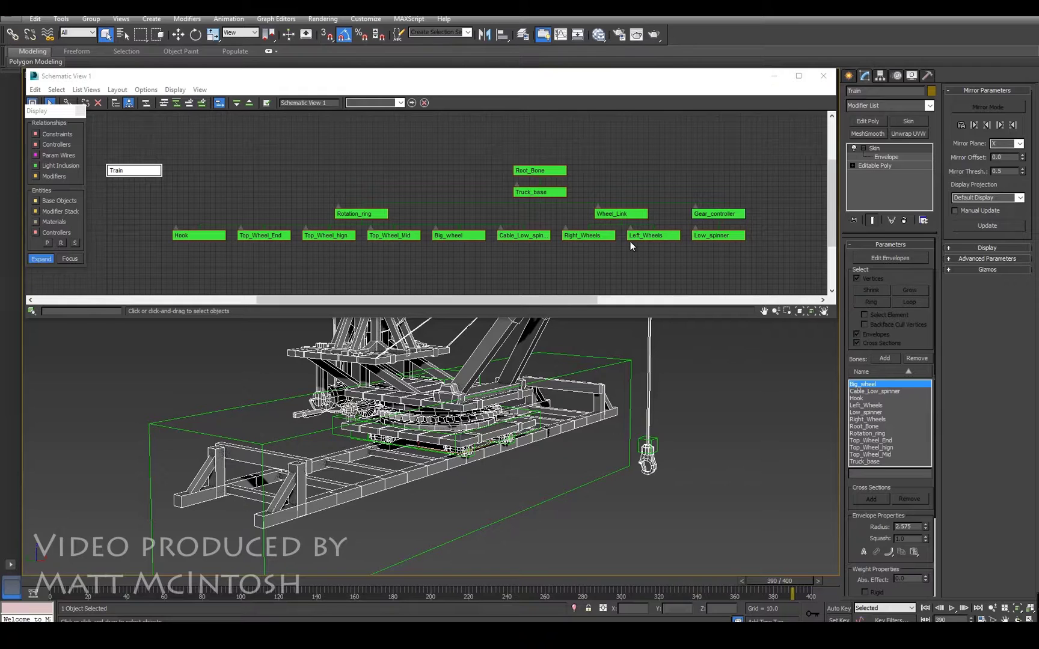
left_click(622, 215)
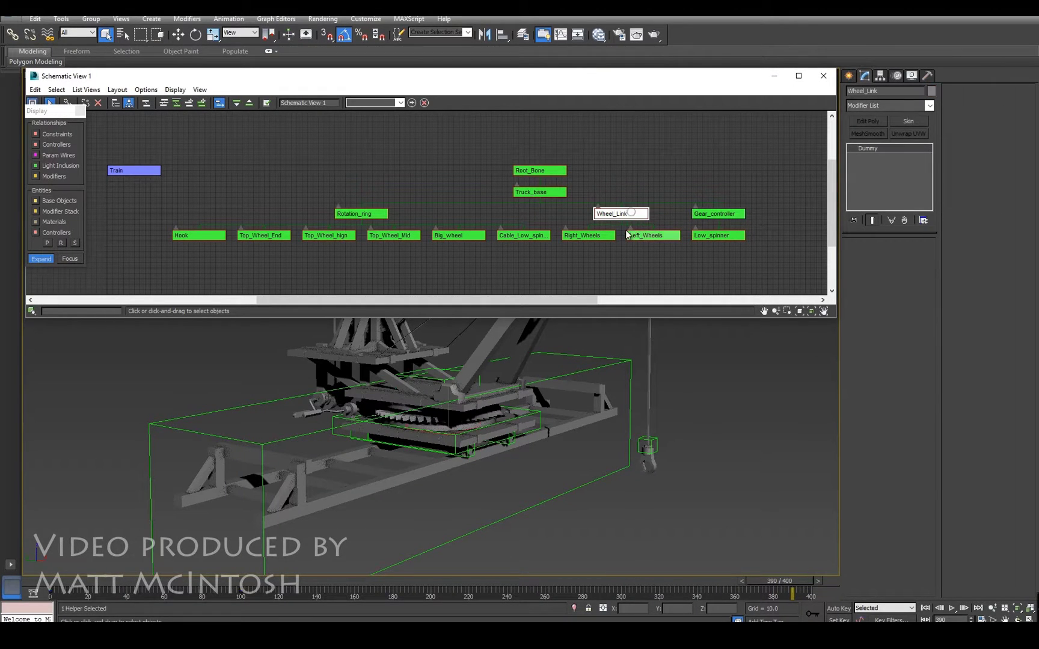
middle_click_drag(365, 402, 435, 417, "alt")
middle_click_drag(527, 305, 403, 432, "ctrl+alt")
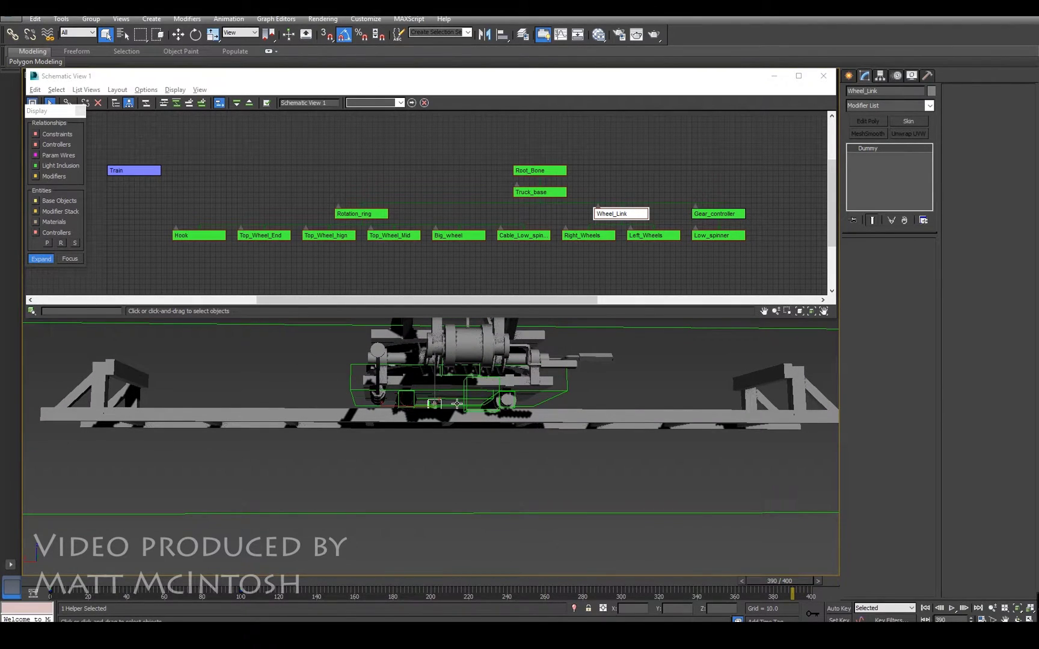
middle_click_drag(485, 394, 457, 399, "alt")
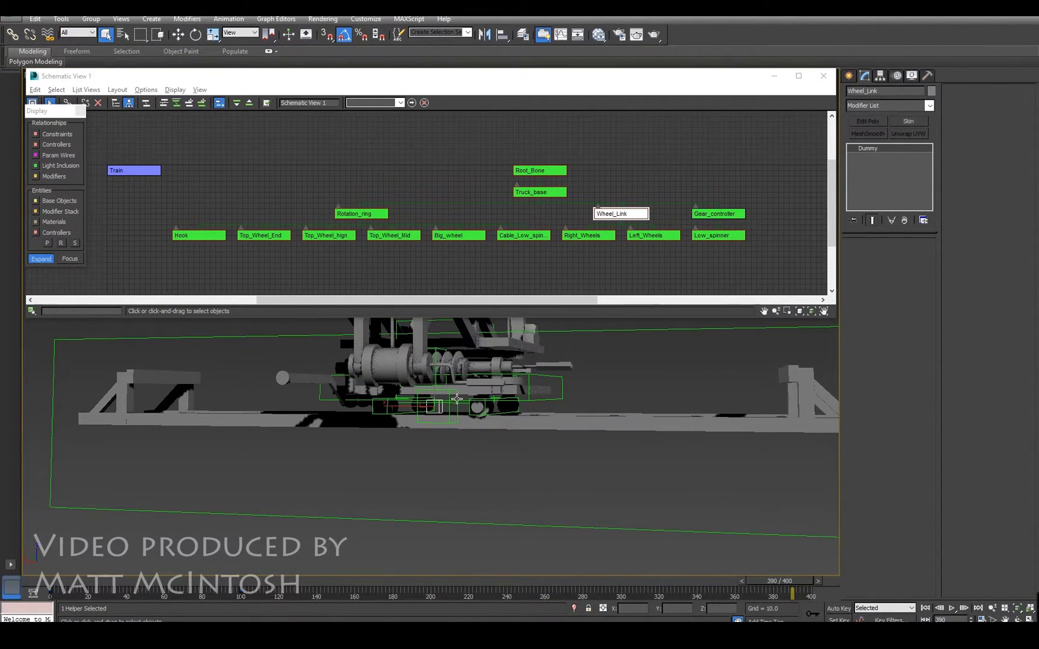
left_click(719, 215)
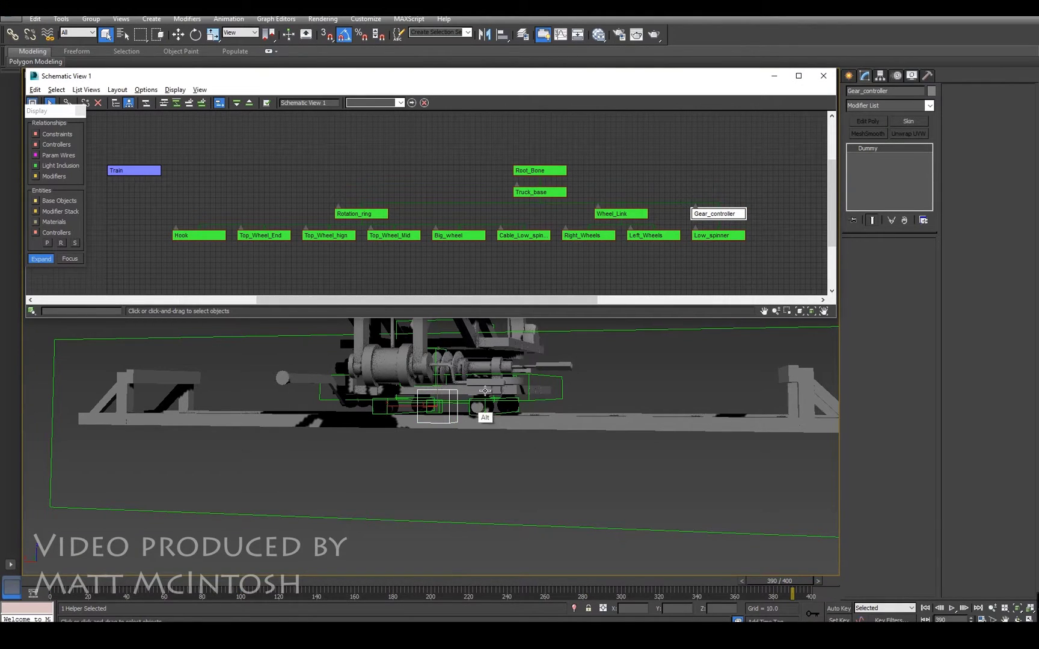
middle_click_drag(484, 391, 415, 385, "alt")
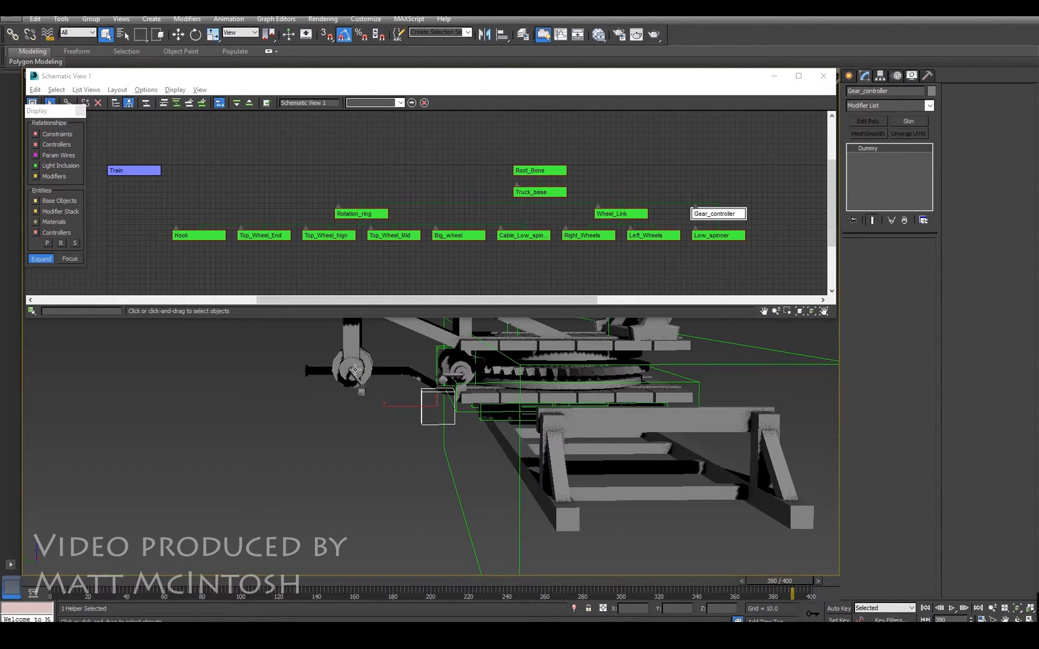
left_click(353, 351)
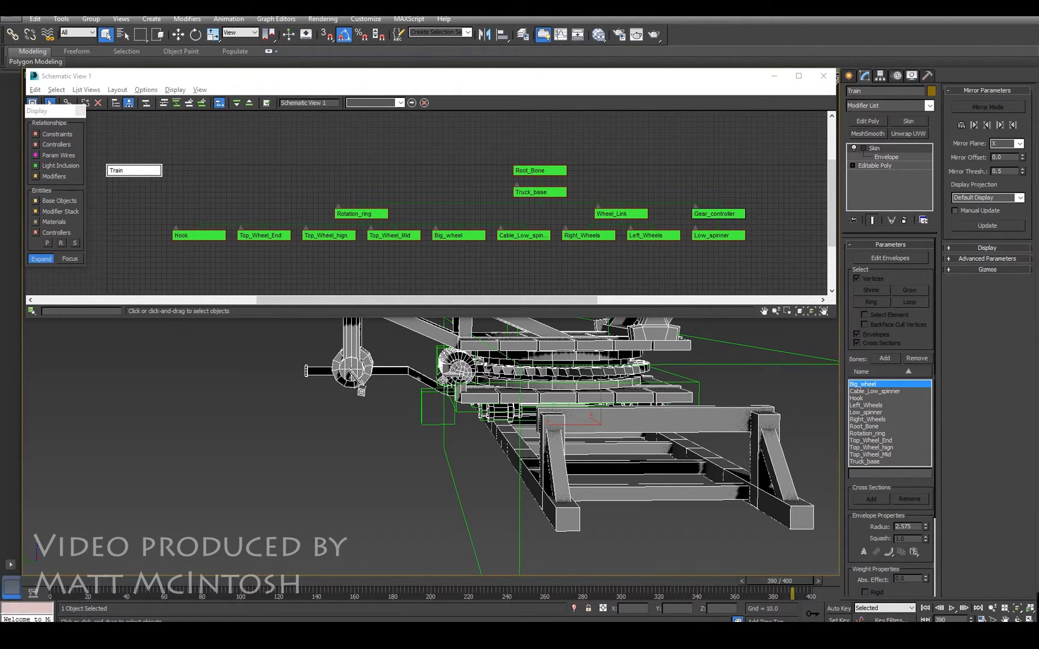
left_click(885, 358)
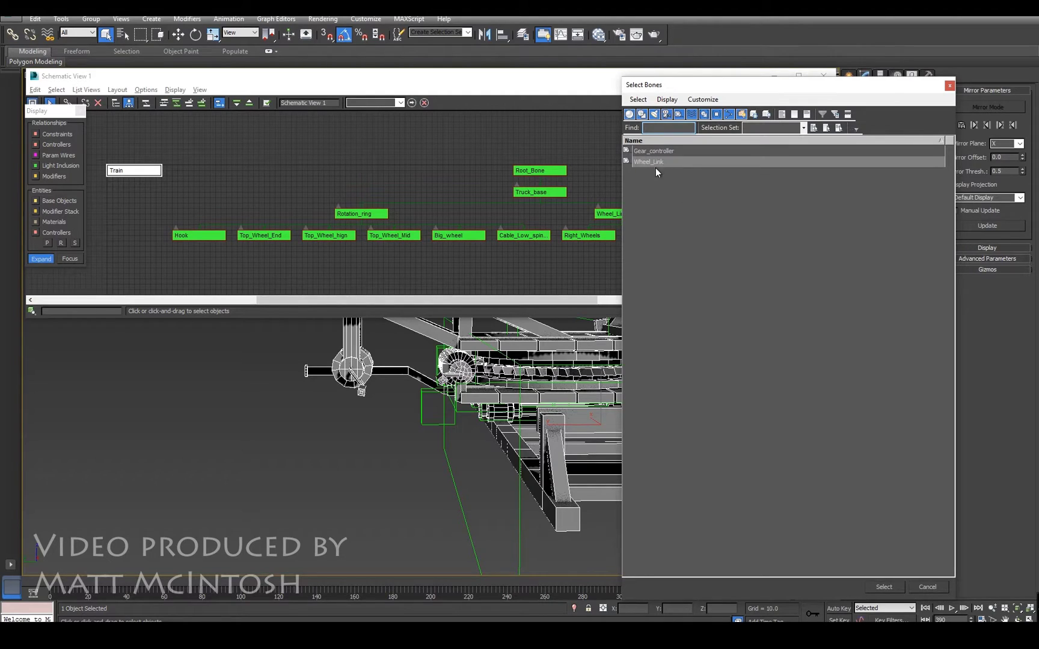
- Add Gear_controller and Wheel_Link as Skin bones, reselect Train, and minimize Schematic View
left_click_drag(655, 150, 659, 164)
left_click(884, 588)
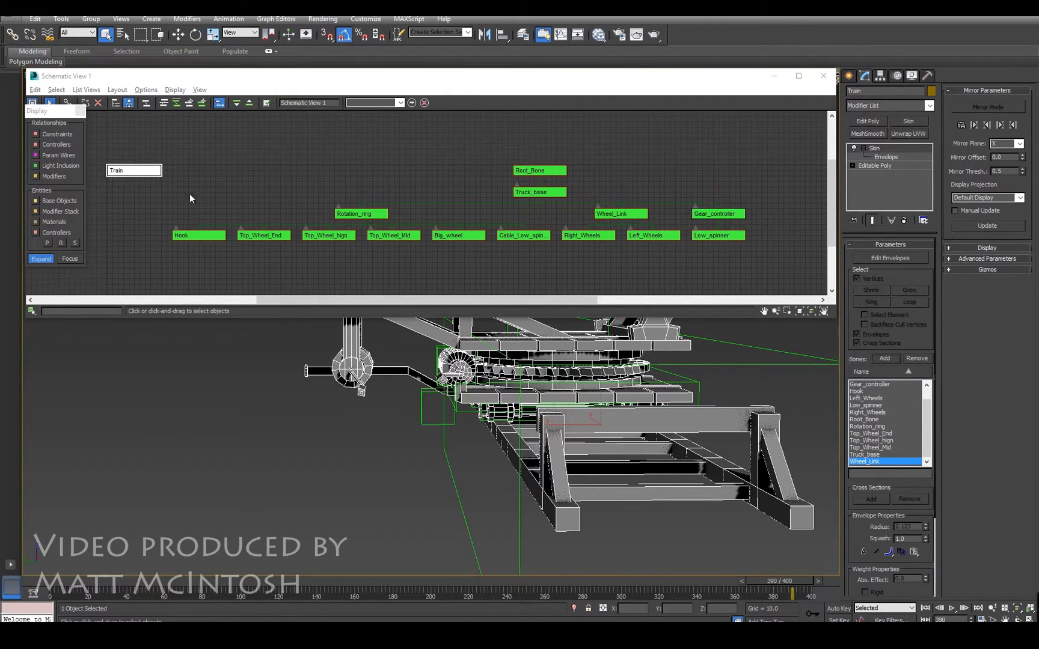
left_click(292, 425)
left_click(141, 174)
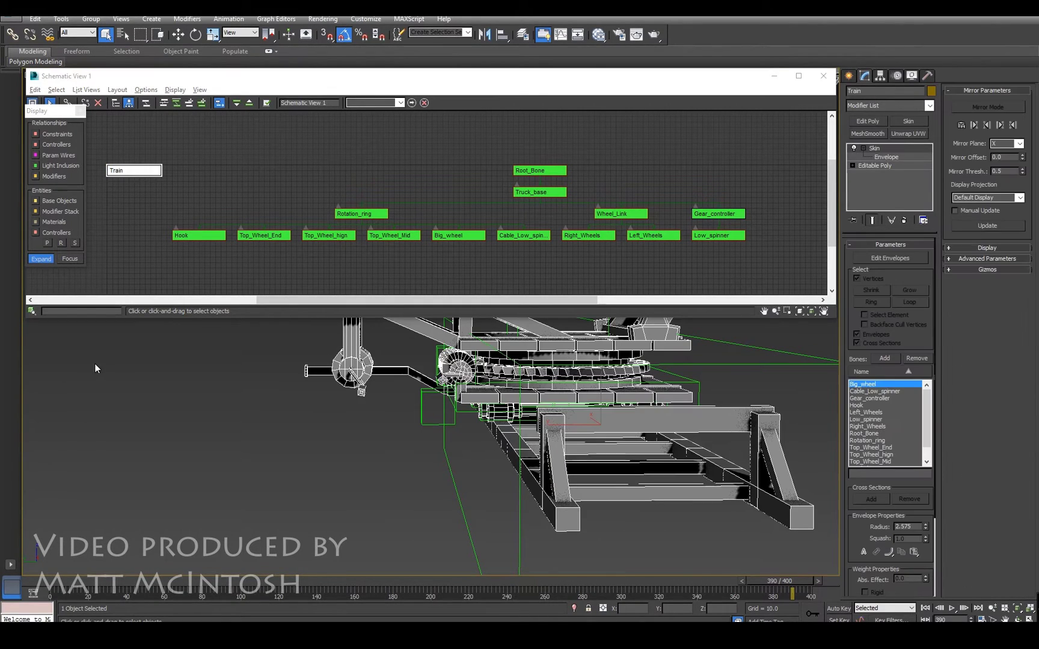
left_click(772, 79)
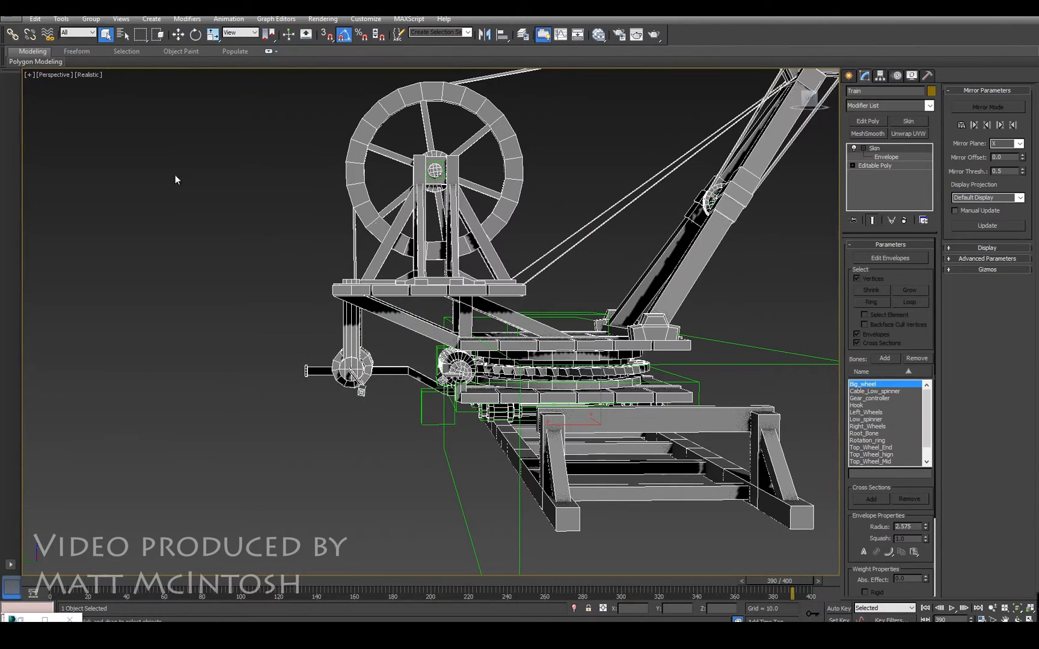
- Export Selected the Train mesh as Yay_it_works.FBX, accepting the default FBX settings
left_click(2, 20)
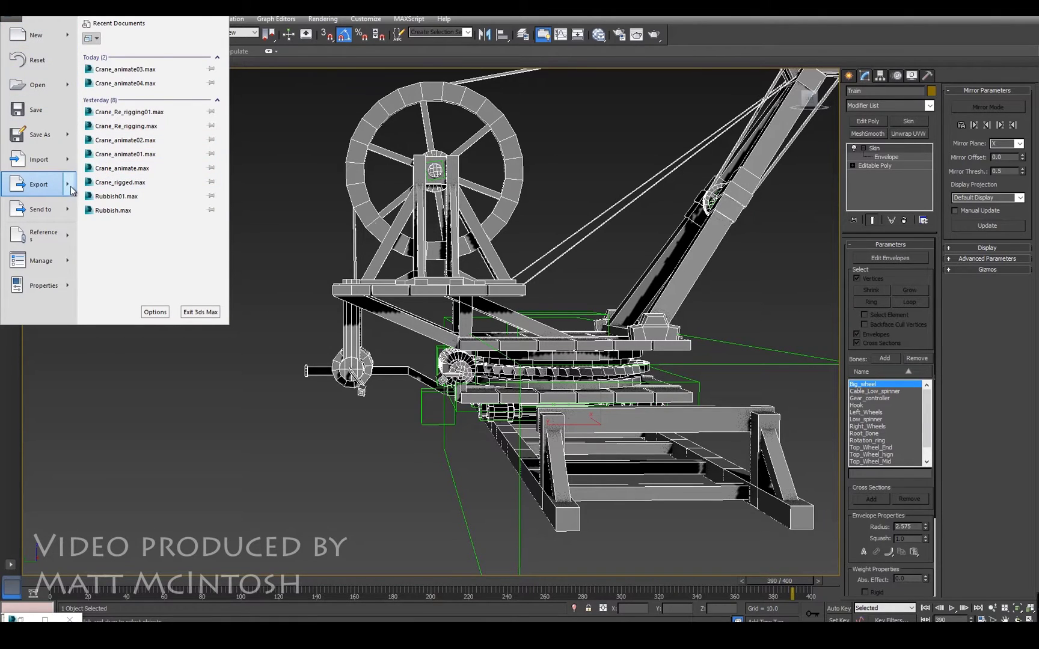
mouse_move(72, 190)
left_click(146, 94)
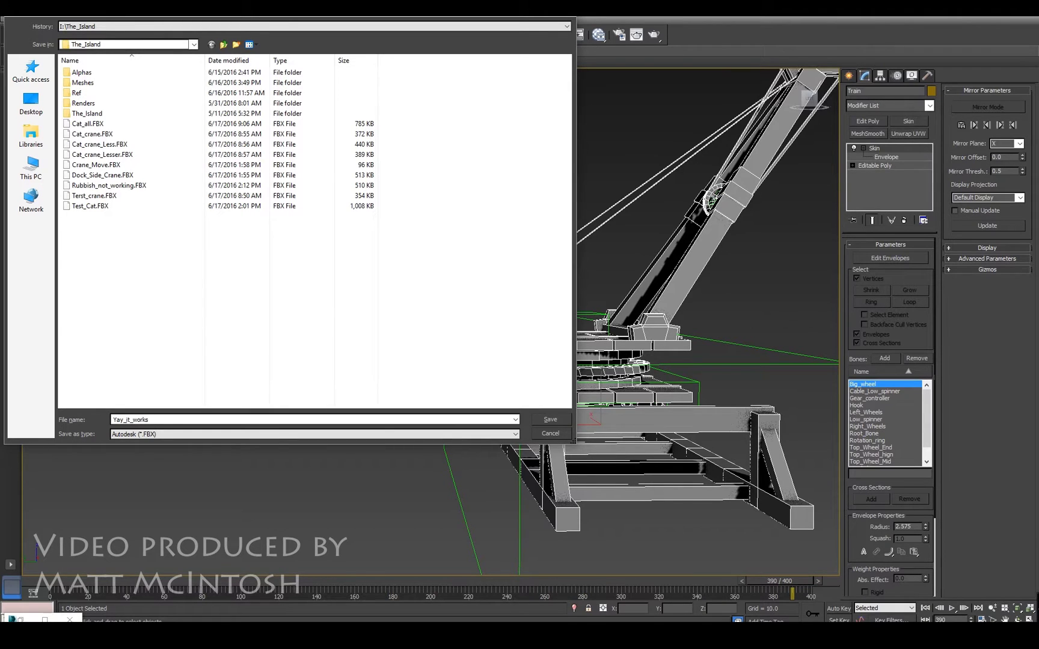
key("Return")
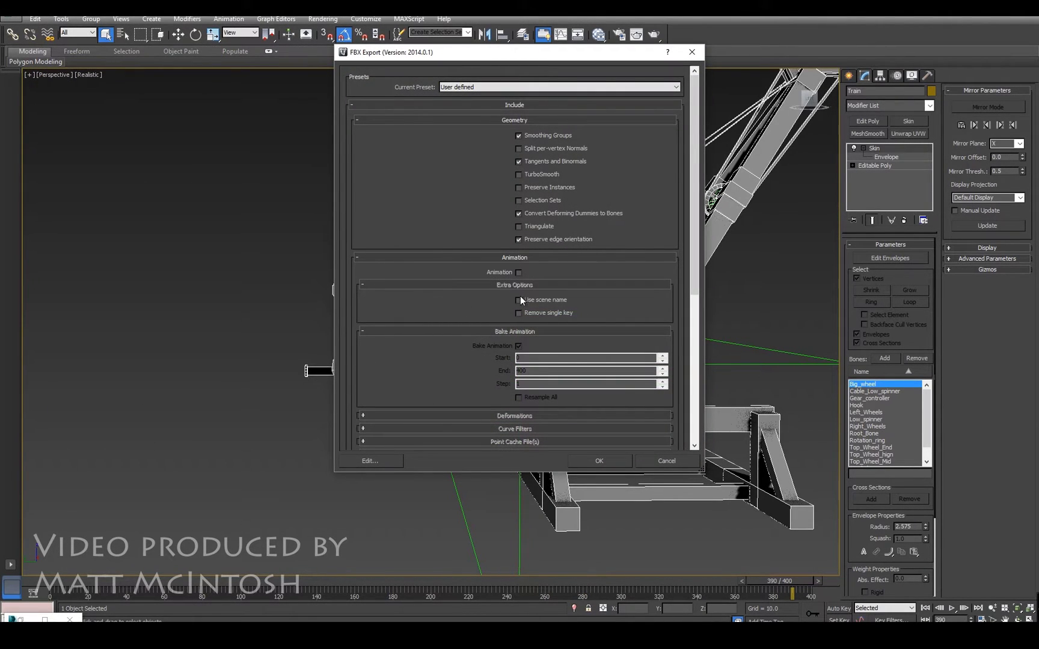
left_click(619, 464)
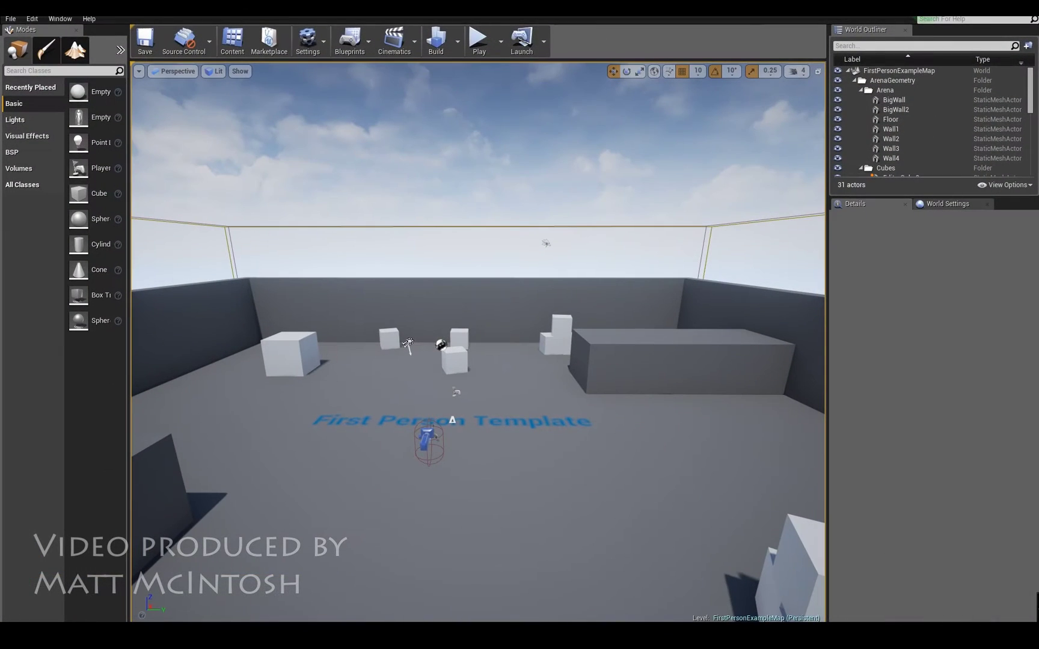
- Reopen Content Browser 1 and import Yay_it_works.FBX with the default import options
left_click(60, 18)
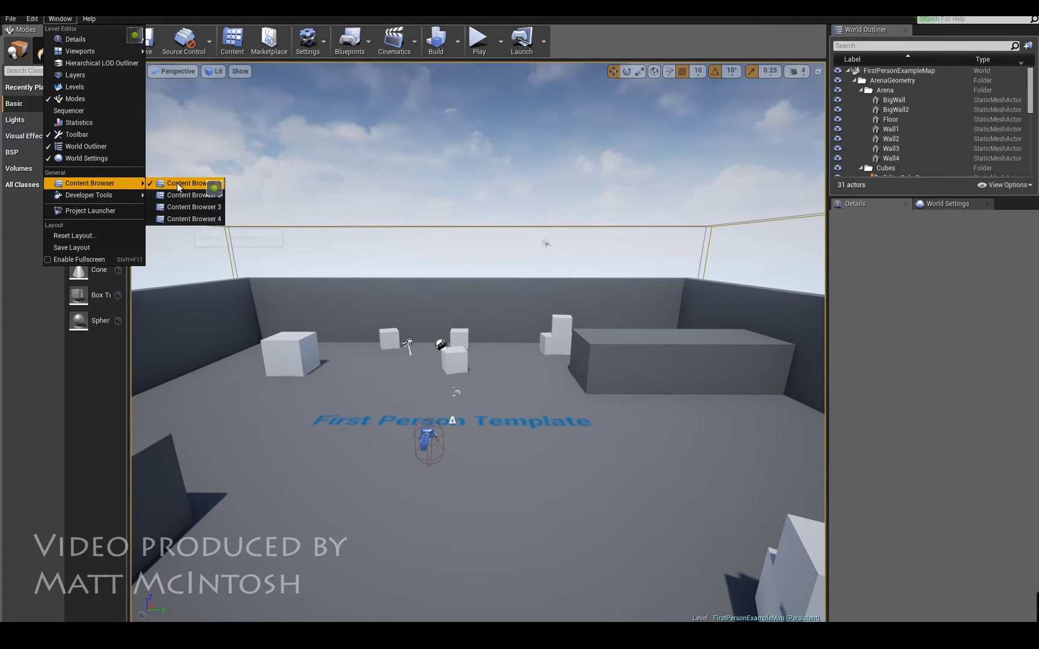
left_click(178, 184)
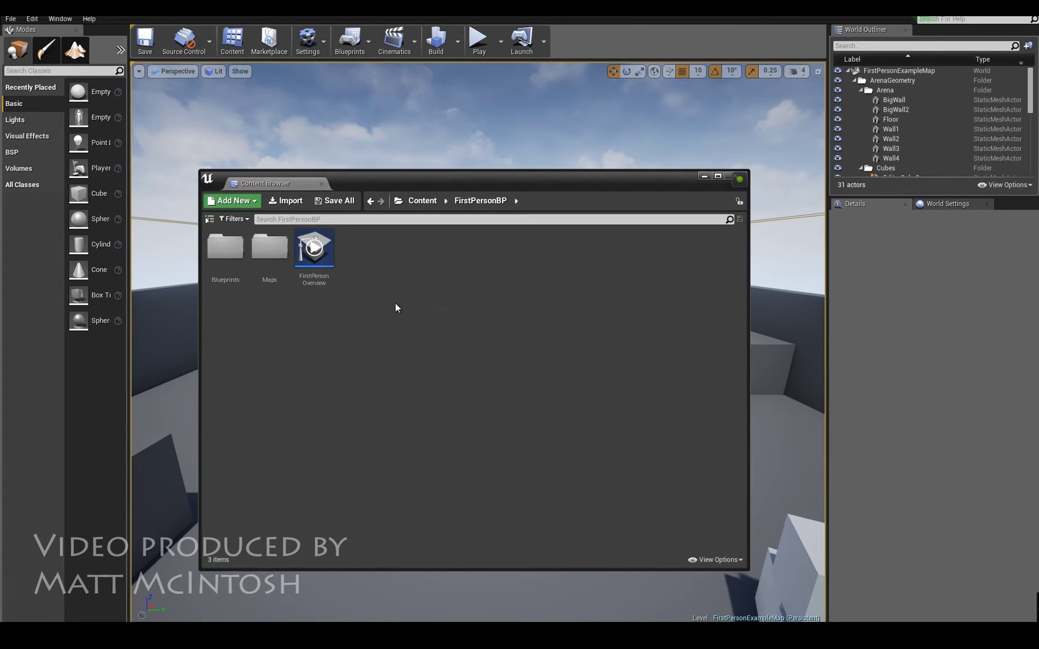
left_click(291, 202)
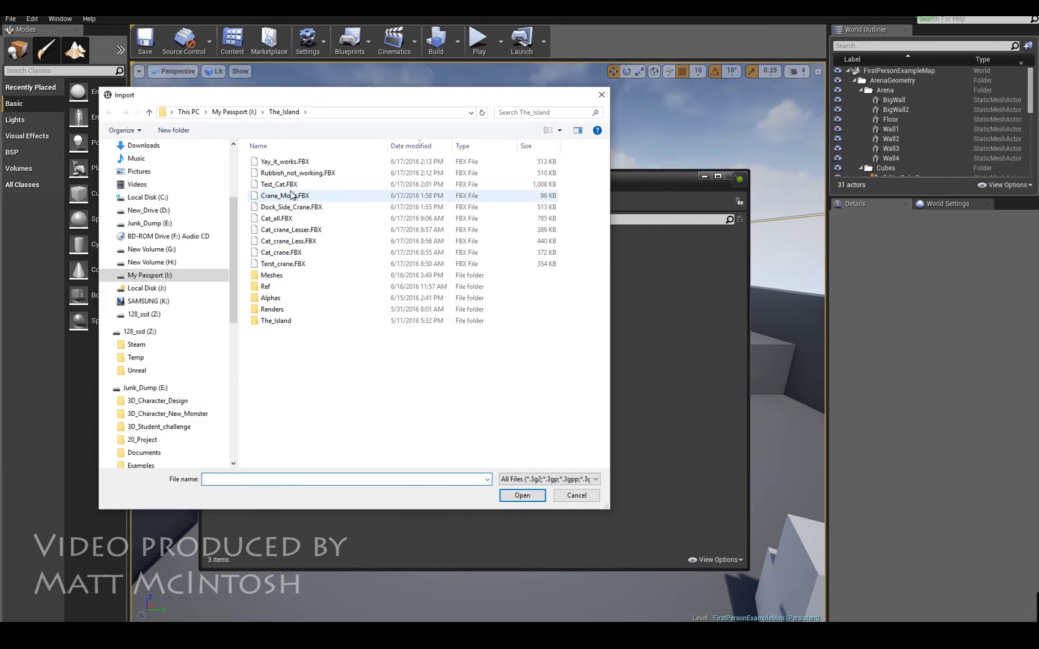
left_click(305, 164)
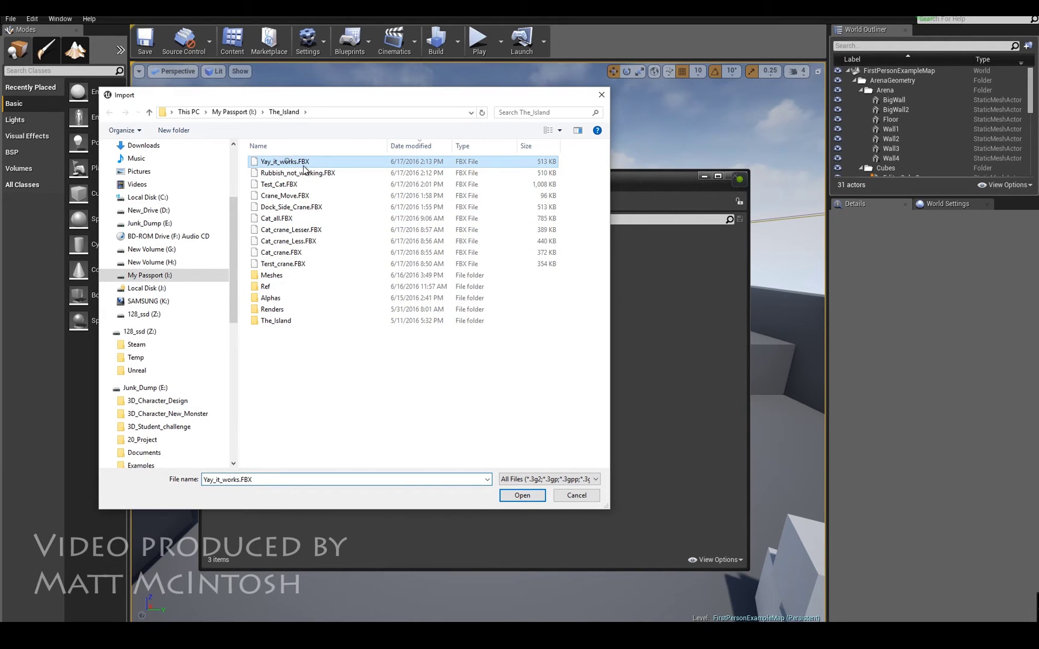
left_click(522, 495)
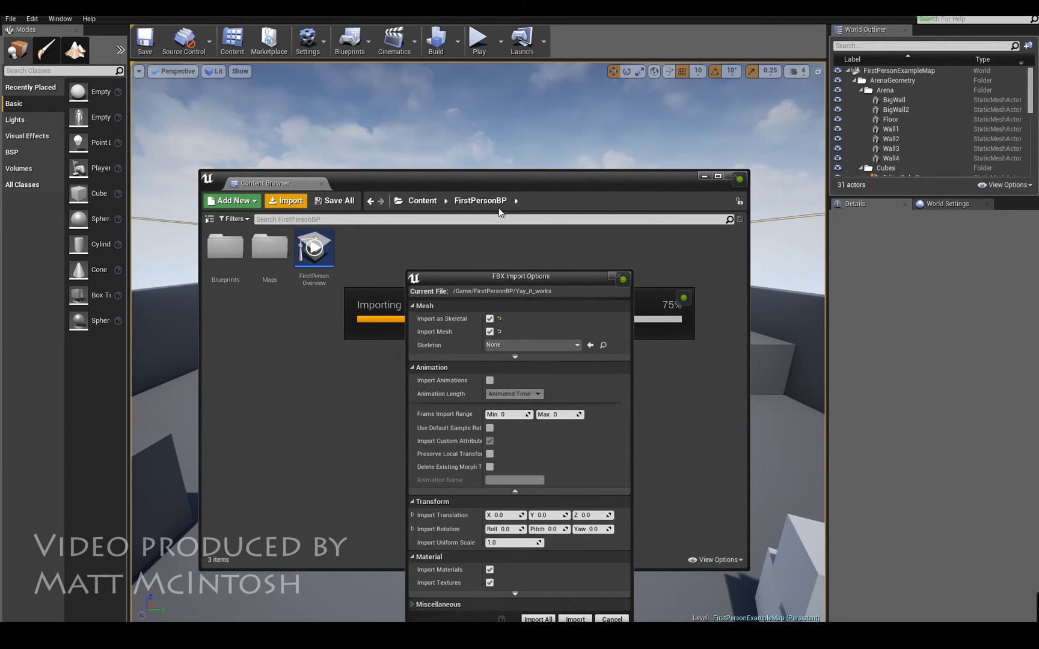
left_click_drag(509, 277, 511, 125)
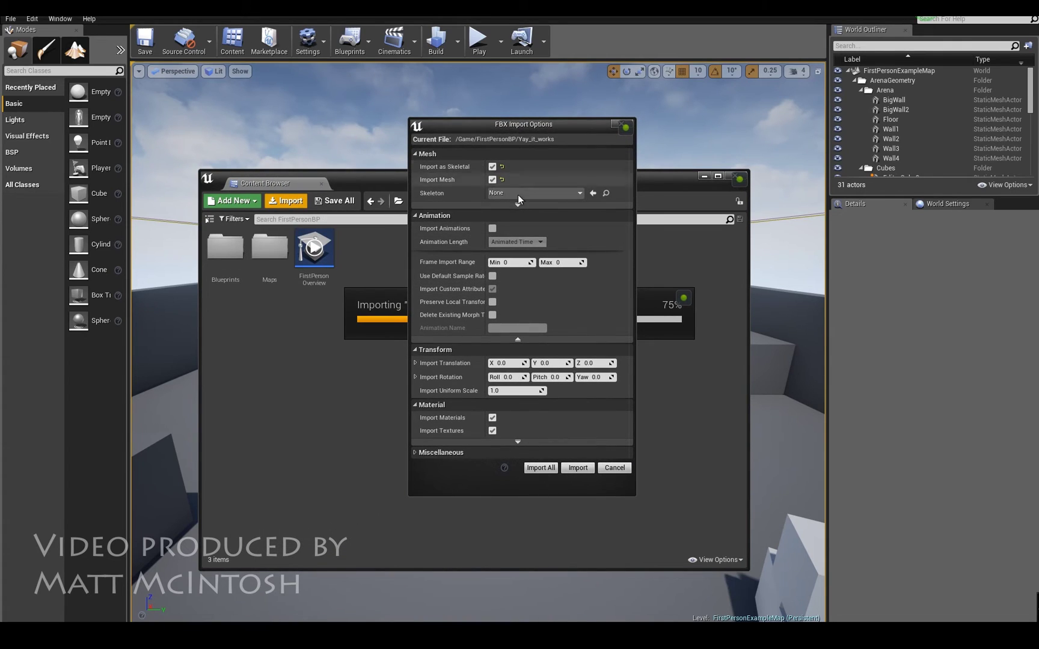
left_click(583, 469)
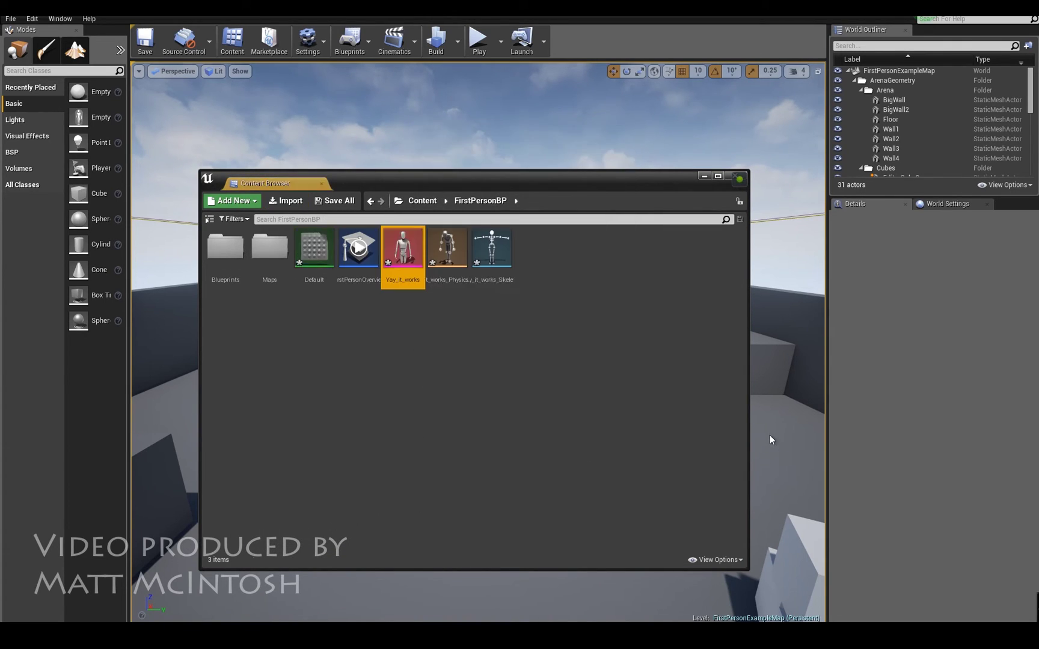
- Open the Yay_it_works skeletal mesh in its editor and orbit the preview around the crane
double_click(421, 264)
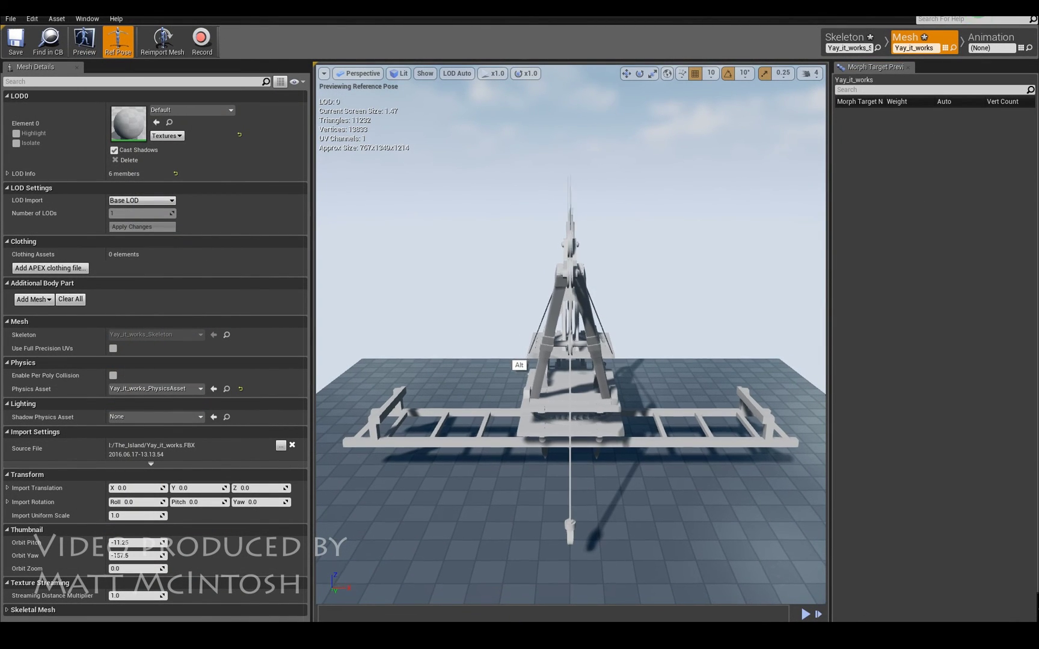
left_click_drag(529, 346, 442, 338, "alt")
left_click_drag(537, 337, 690, 343, "alt")
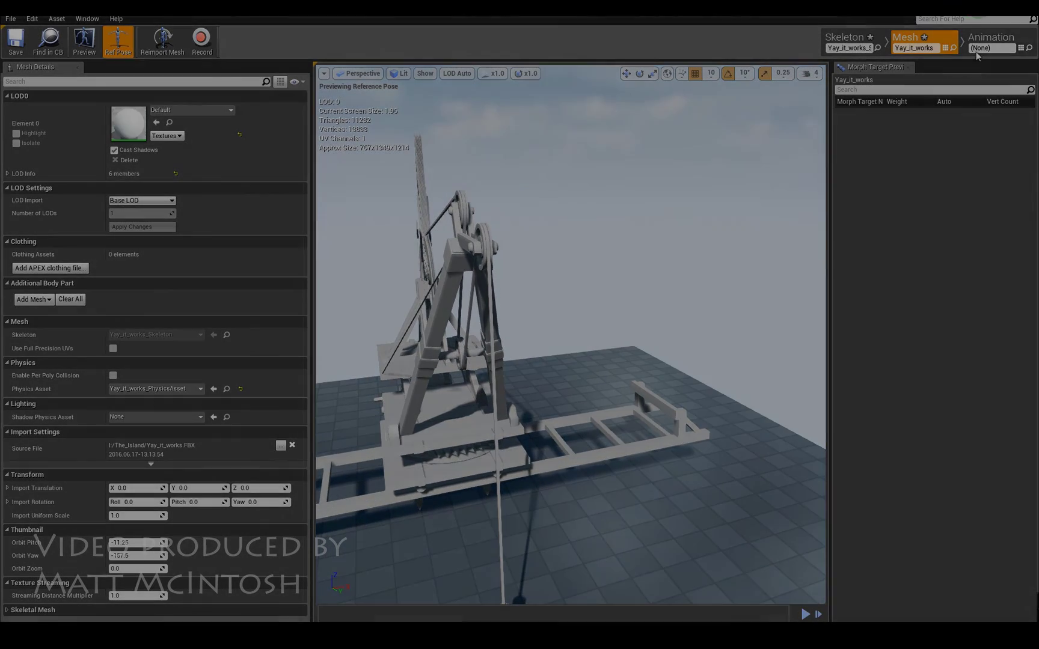